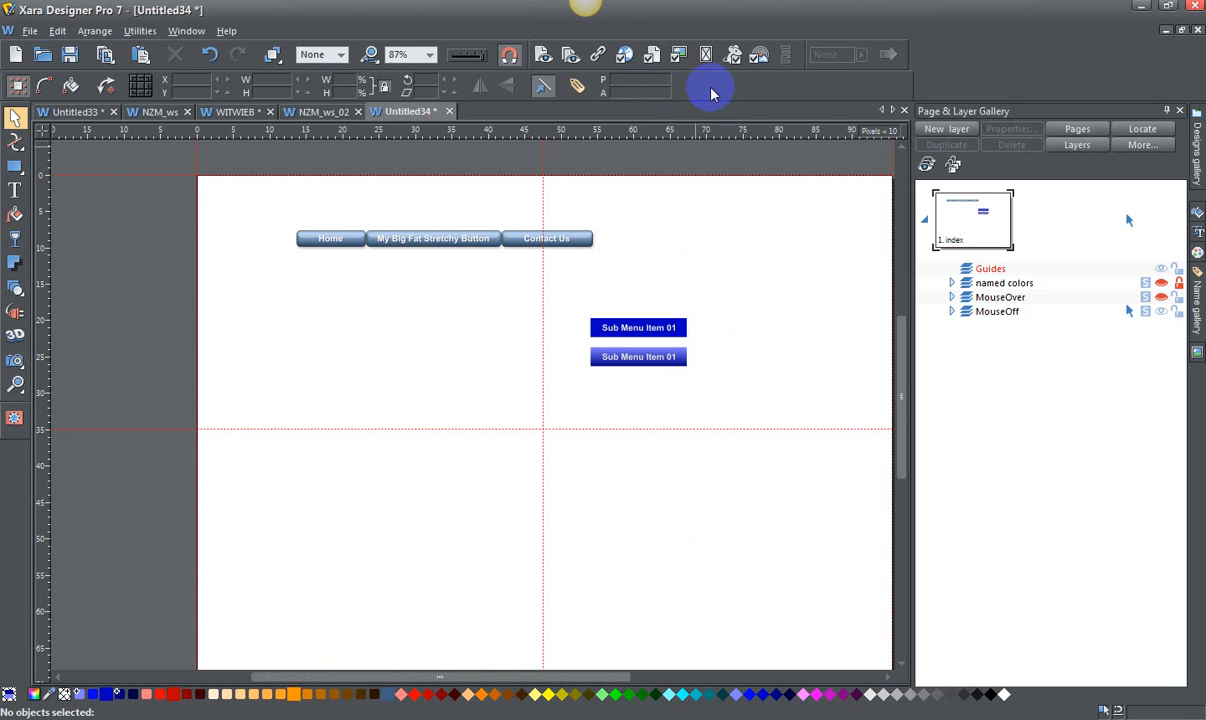
# Review the menu style options in the navigation bar properties for the My Big Fat Stretchy Button, cancelling both dialogs without changes.
pyautogui.click(400, 240)
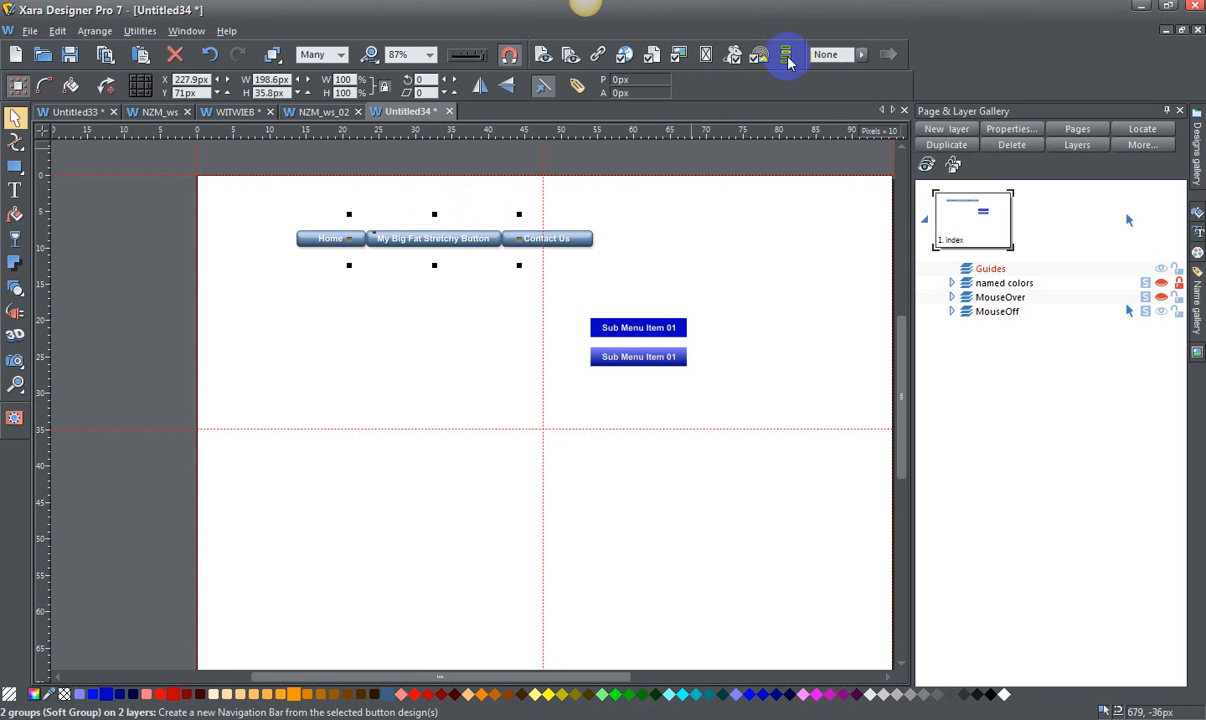
pyautogui.click(787, 60)
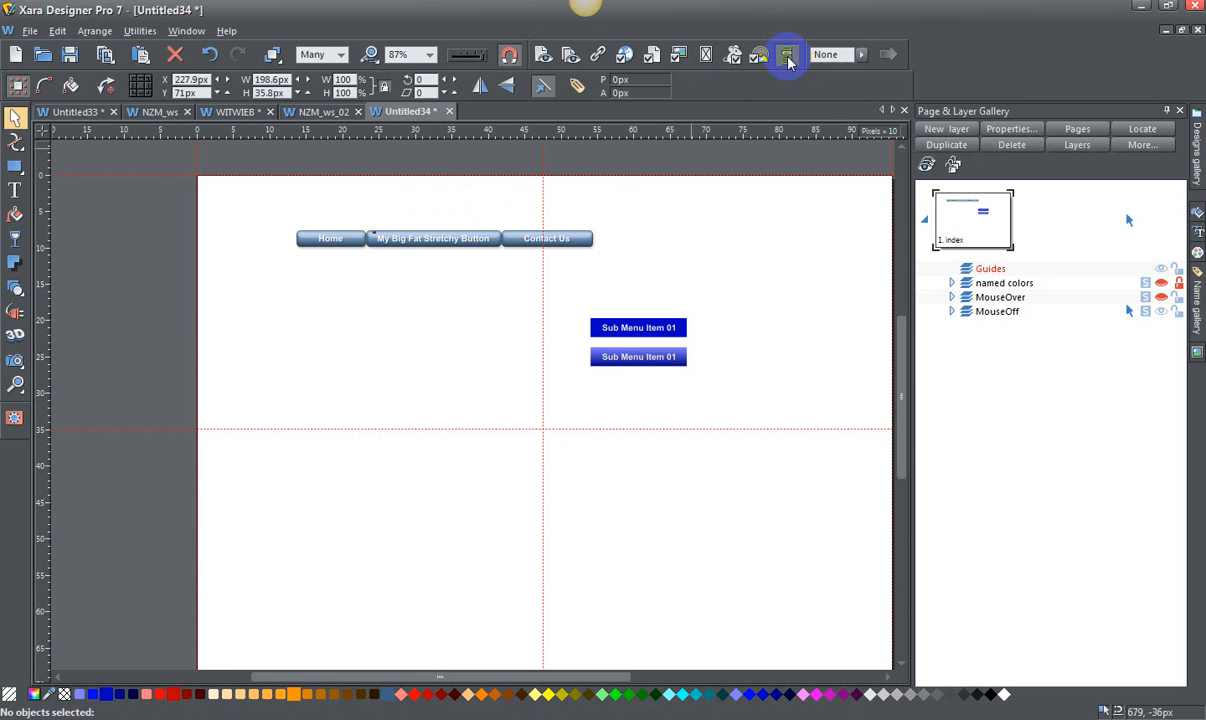
pyautogui.click(800, 511)
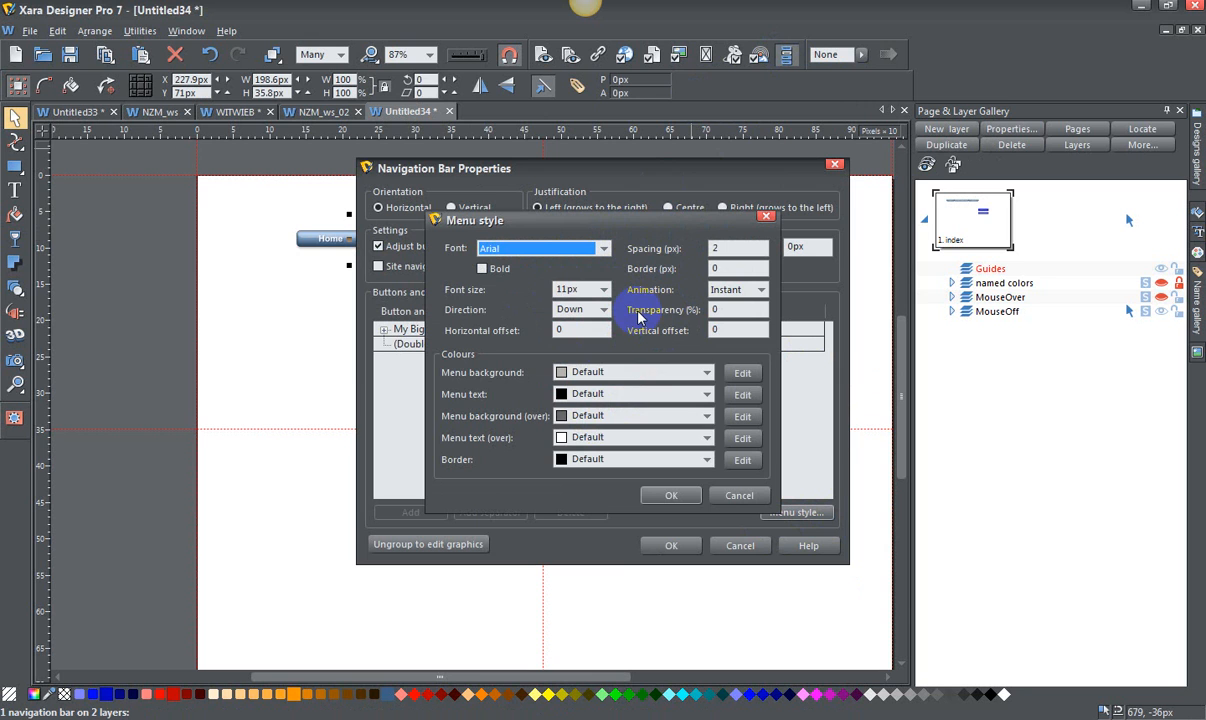
pyautogui.click(739, 495)
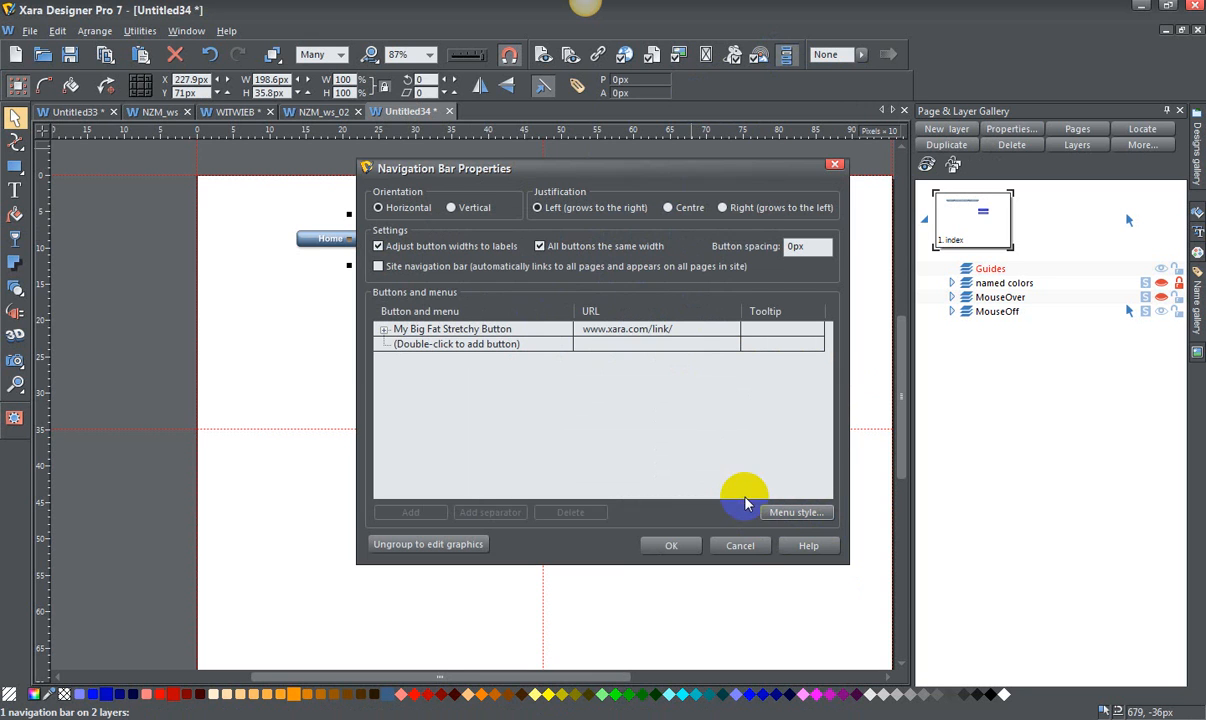
pyautogui.click(738, 546)
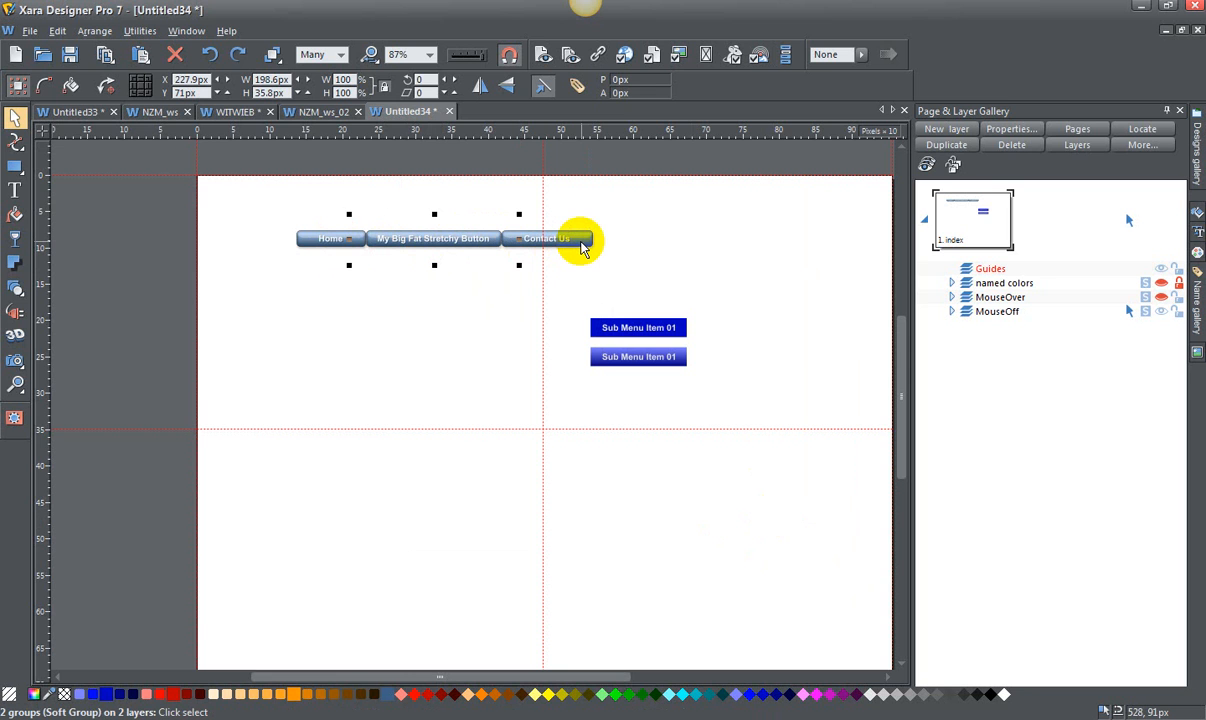
# Create a new layer named MouseOffSub1 directly above the named colors layer.
pyautogui.click(1200, 155)
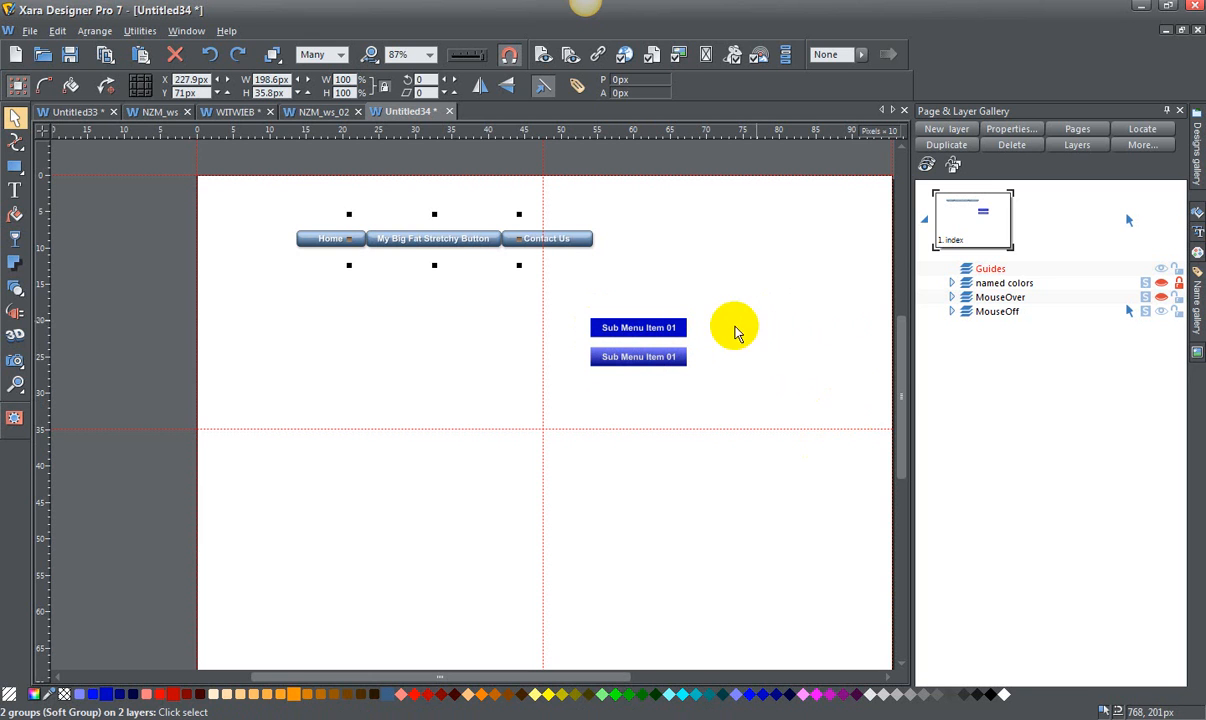
pyautogui.click(995, 283)
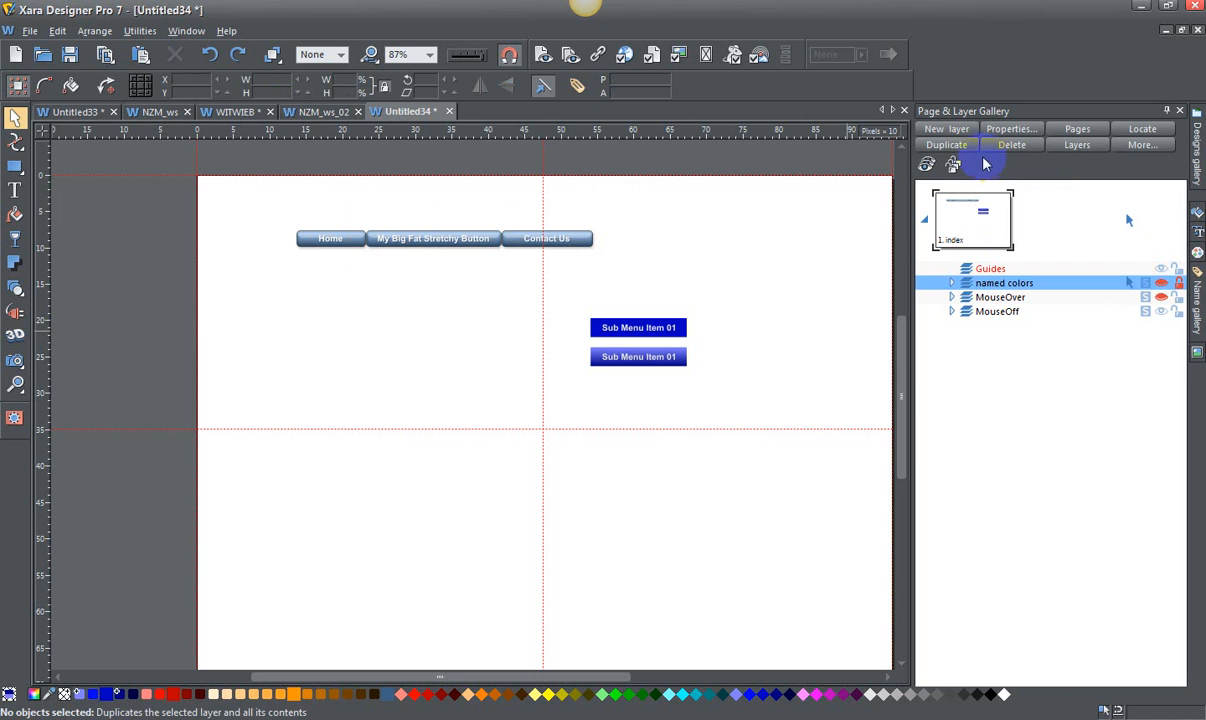
pyautogui.click(958, 129)
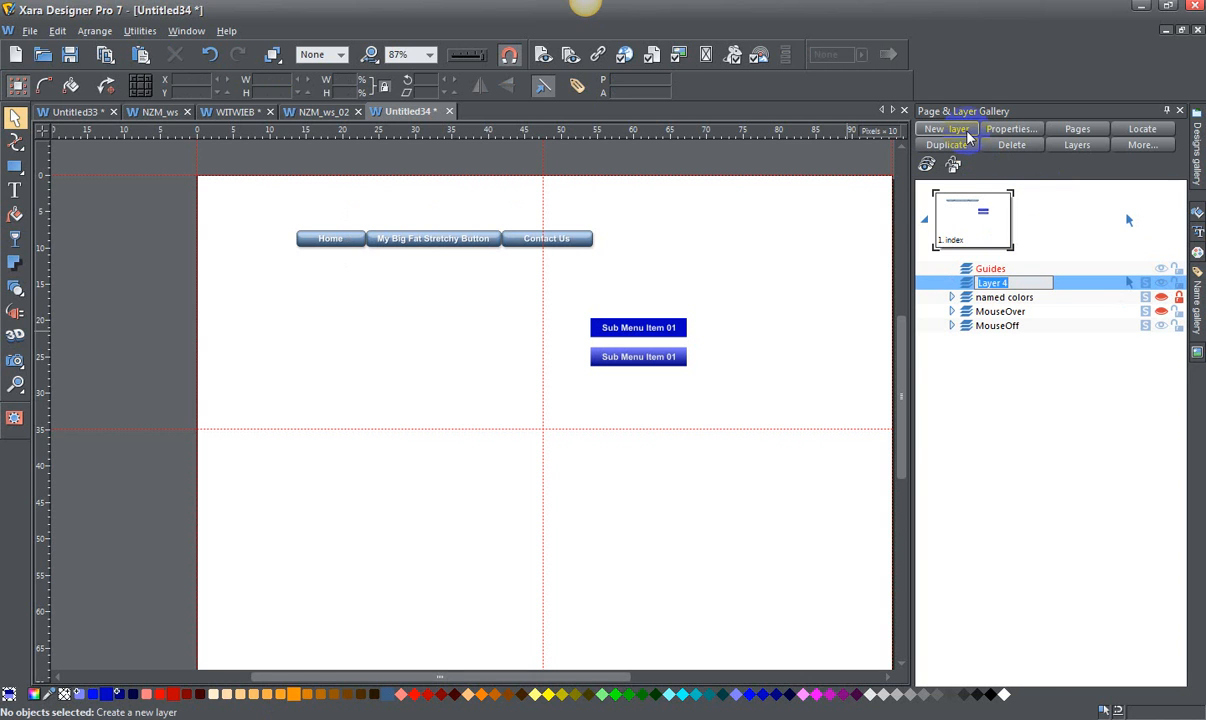
pyautogui.write('Mo')
pyautogui.write('useOffSub1')
pyautogui.press('Return')
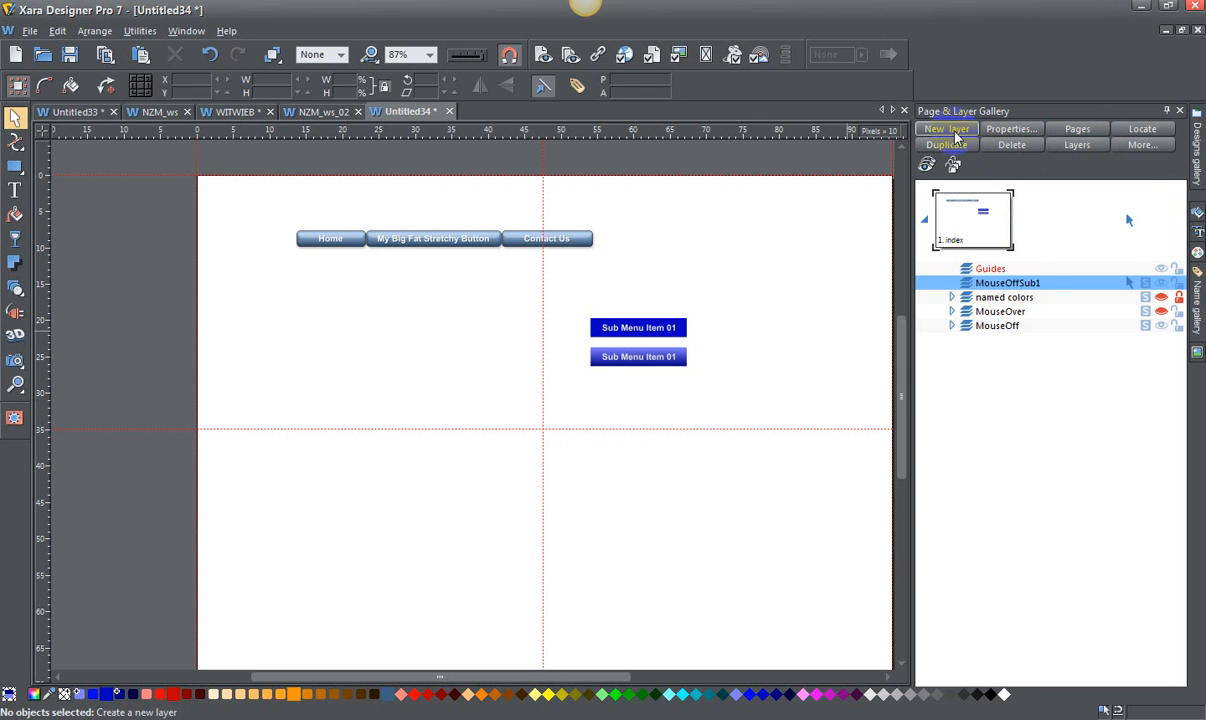
# Create another new layer named MouseOverSub1 above MouseOffSub1.
pyautogui.click(955, 135)
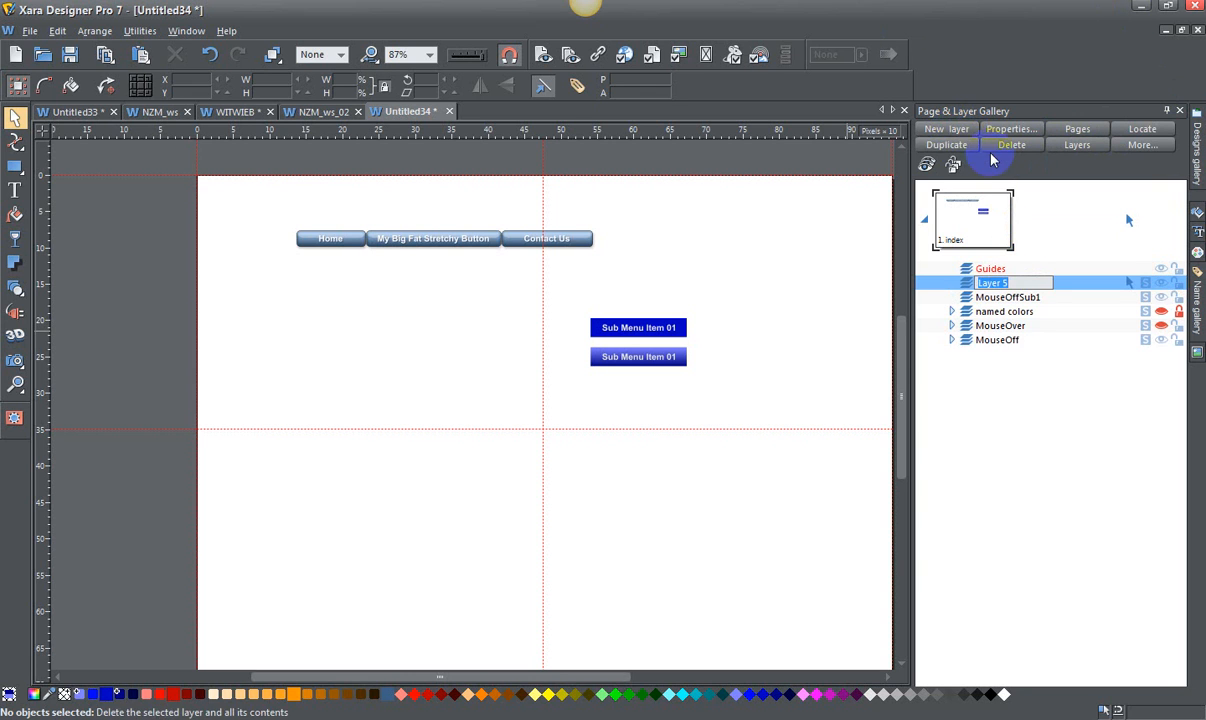
pyautogui.write('MouseOverSub')
pyautogui.press('Return')
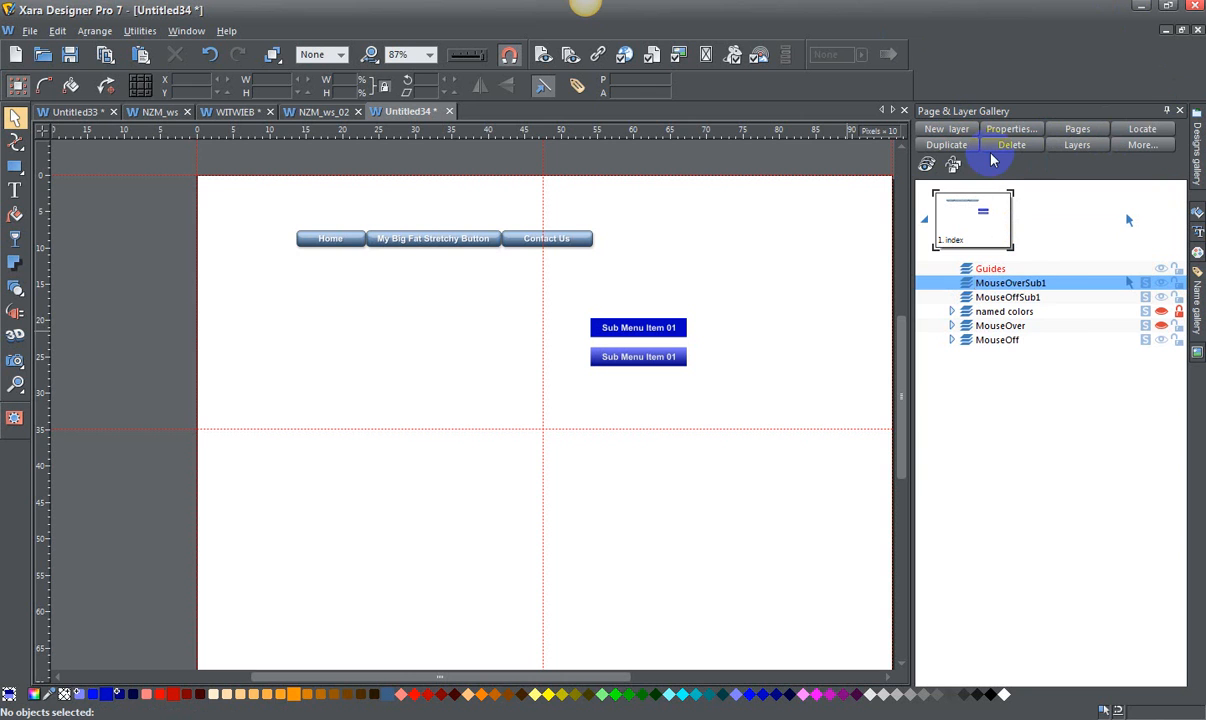
# On the MouseOffSub1 layer, draw a rectangle about 173 × 141 px beneath My Big Fat Stretchy Button and fill it light blue.
pyautogui.click(1026, 298)
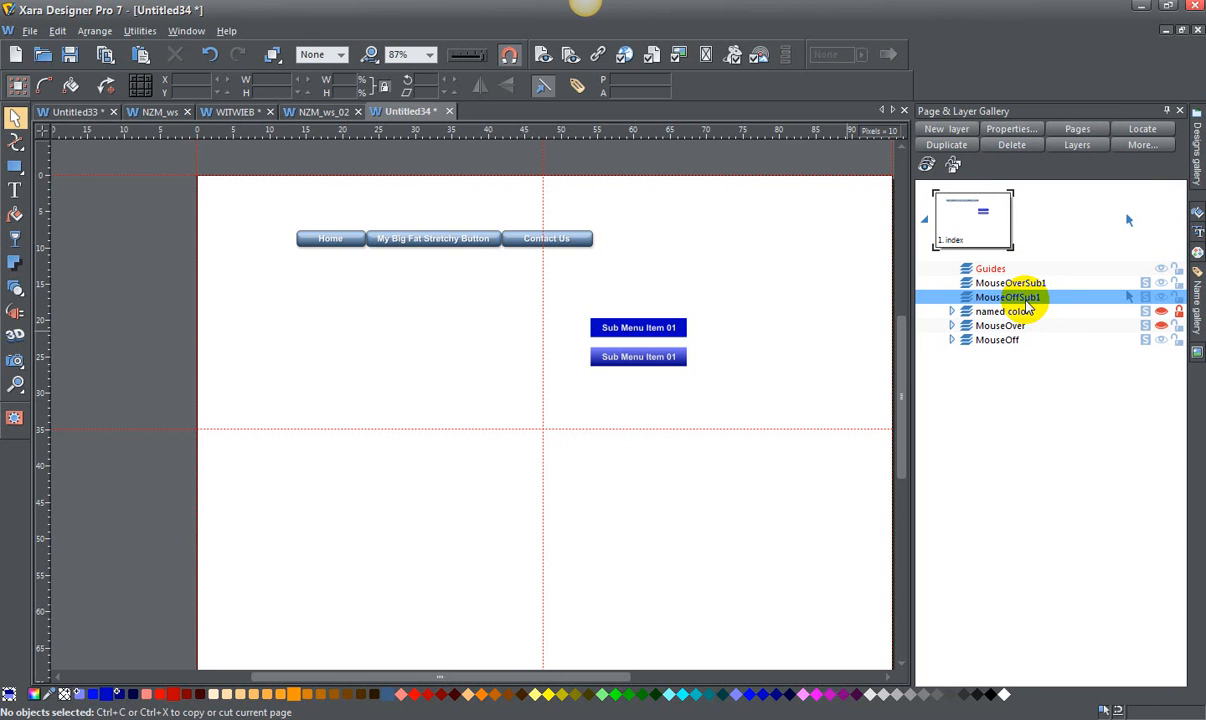
pyautogui.click(14, 166)
pyautogui.moveTo(370, 247); pyautogui.dragTo(494, 345)
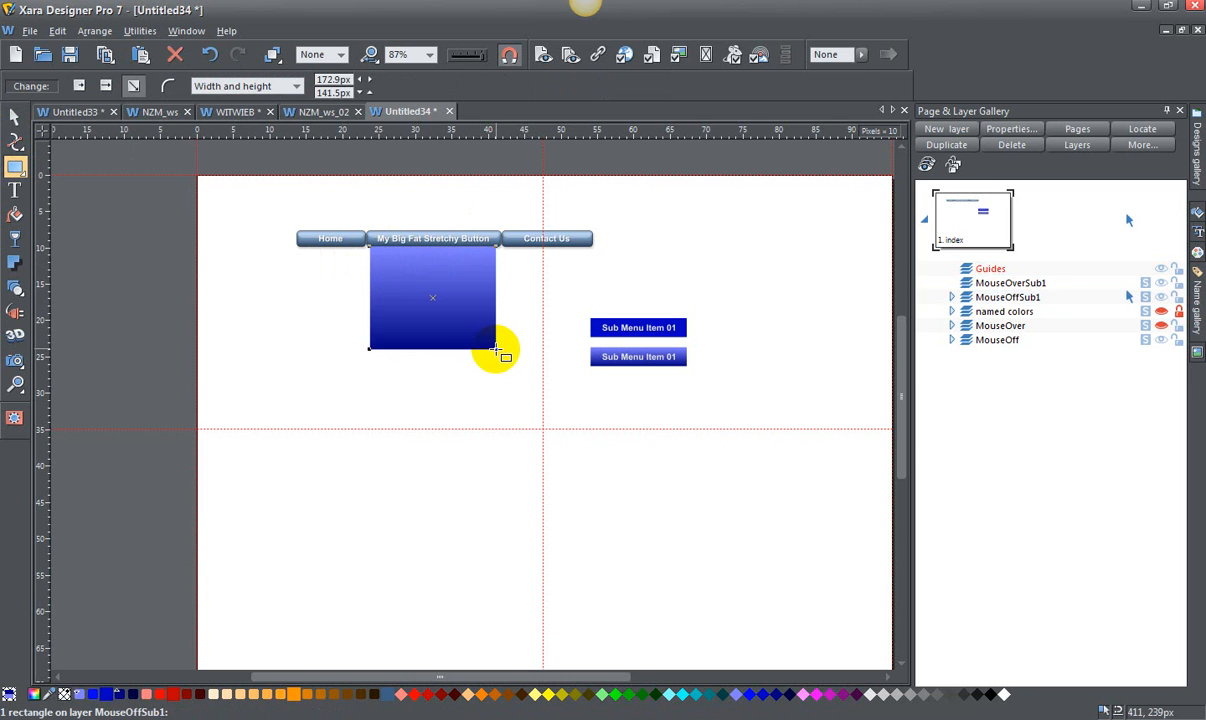
pyautogui.click(81, 696)
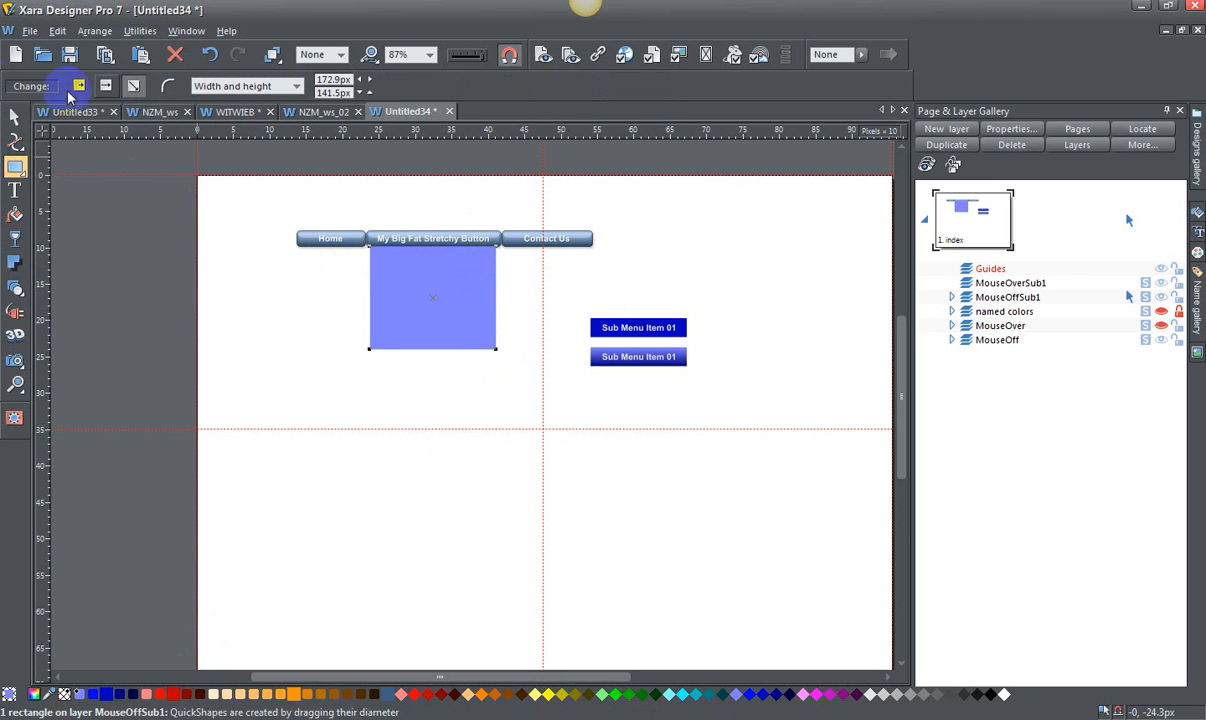
# Nudge the light blue rectangle to X 239.1 px, Y 97.5 px so it sits flush under My Big Fat Stretchy Button.
pyautogui.click(16, 116)
pyautogui.press('Down')
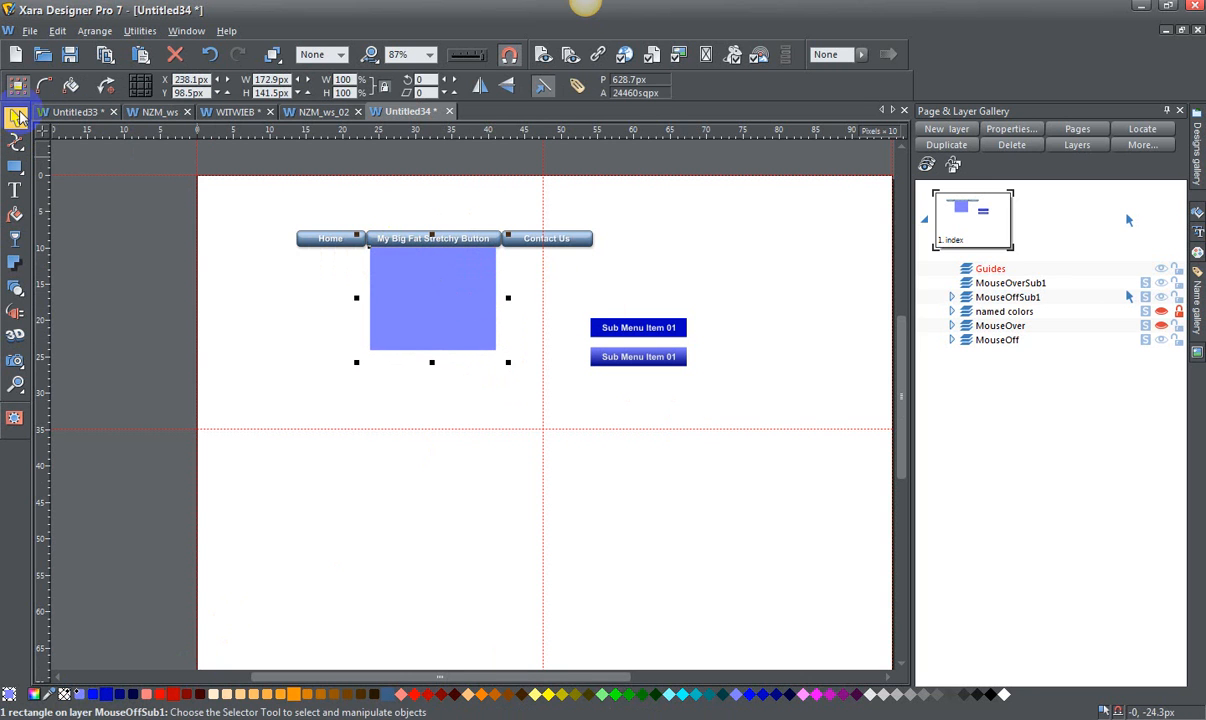
pyautogui.click(15, 385)
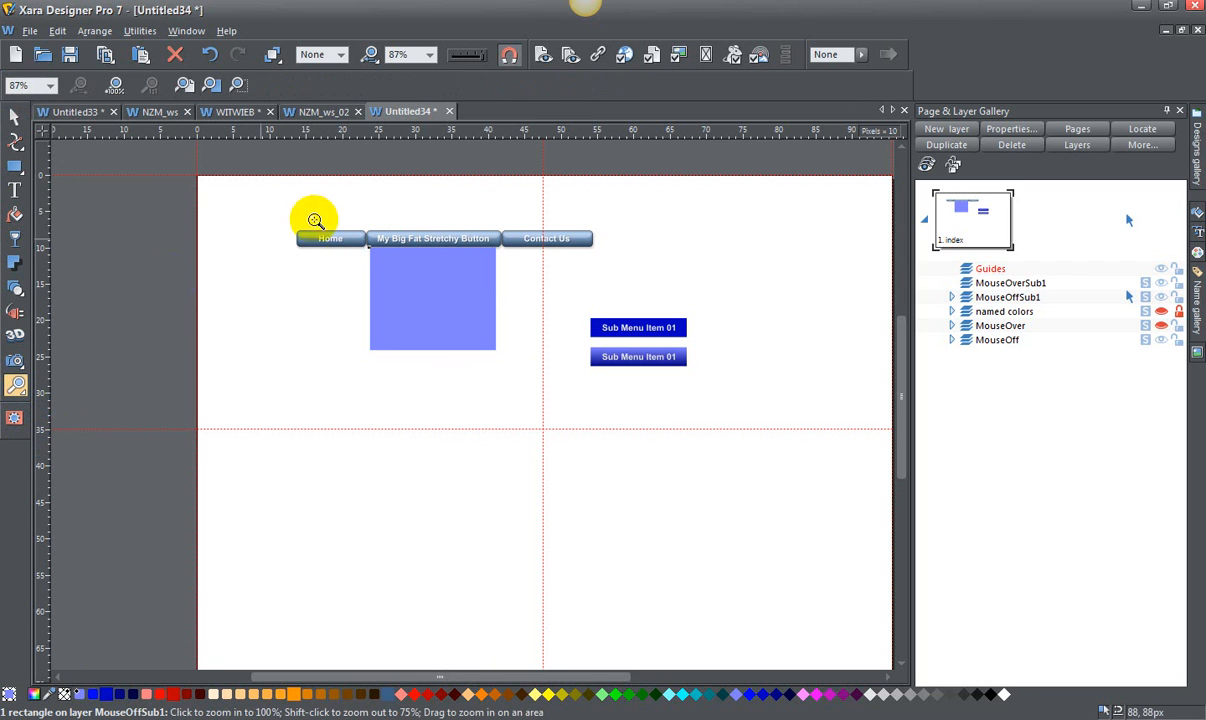
pyautogui.moveTo(367, 216); pyautogui.dragTo(534, 300)
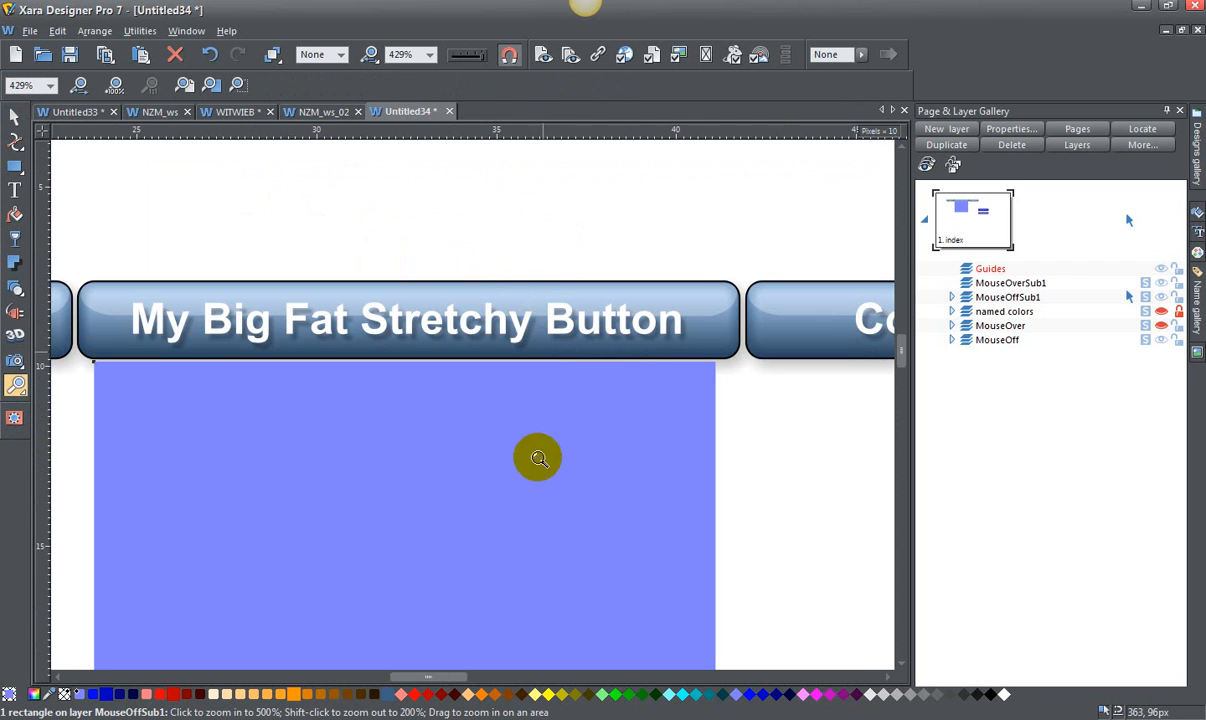
pyautogui.click(16, 118)
pyautogui.press('Right')
pyautogui.press('Up')
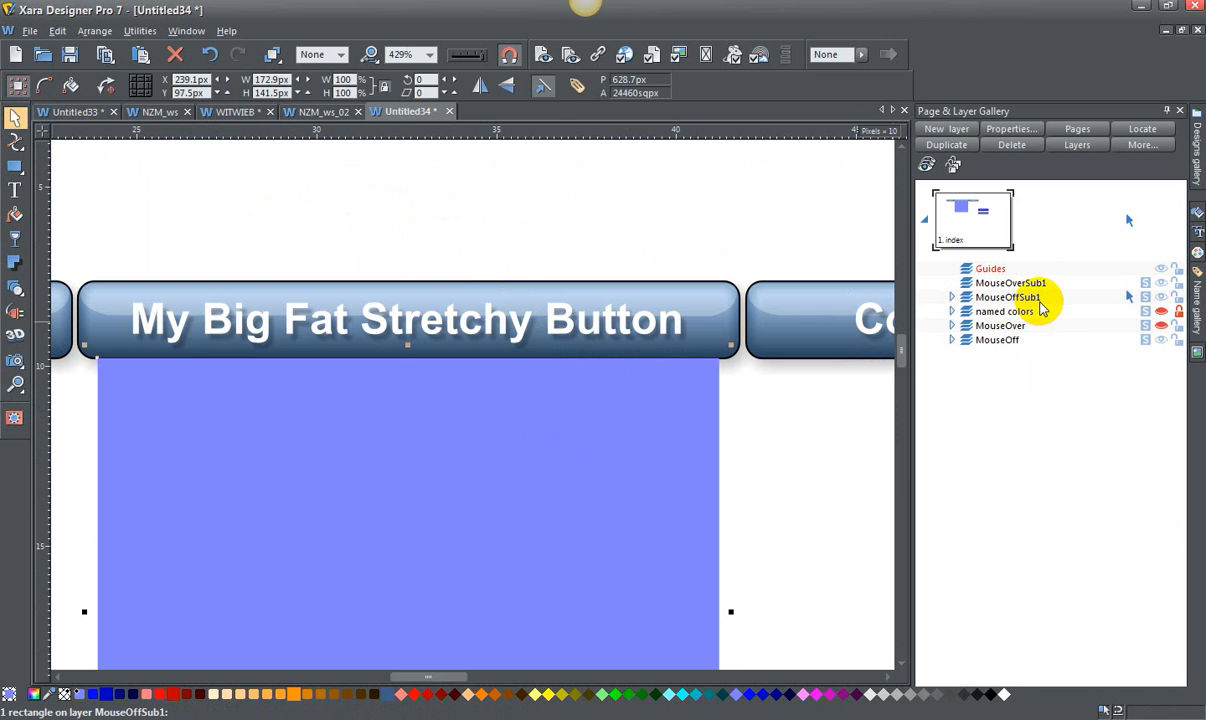
# Align the two Sub Menu Item 01 buttons centrally on each other, horizontally and vertically, within the selection bounds.
pyautogui.click(429, 54)
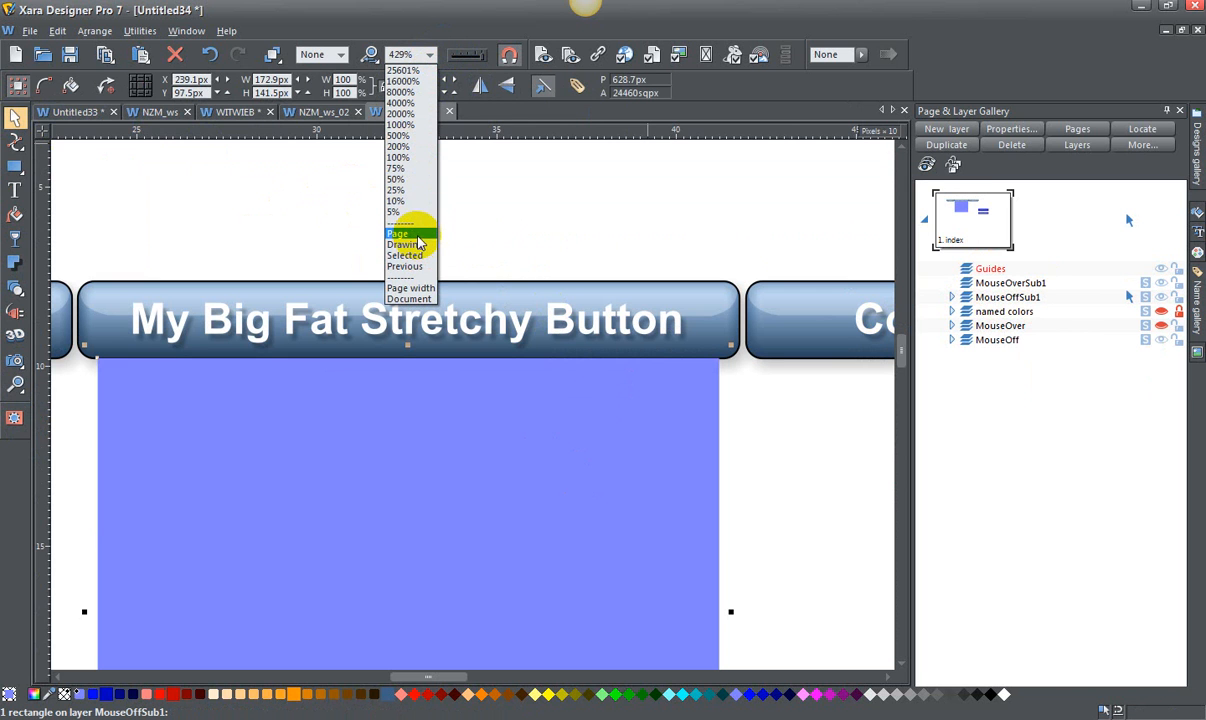
pyautogui.click(421, 236)
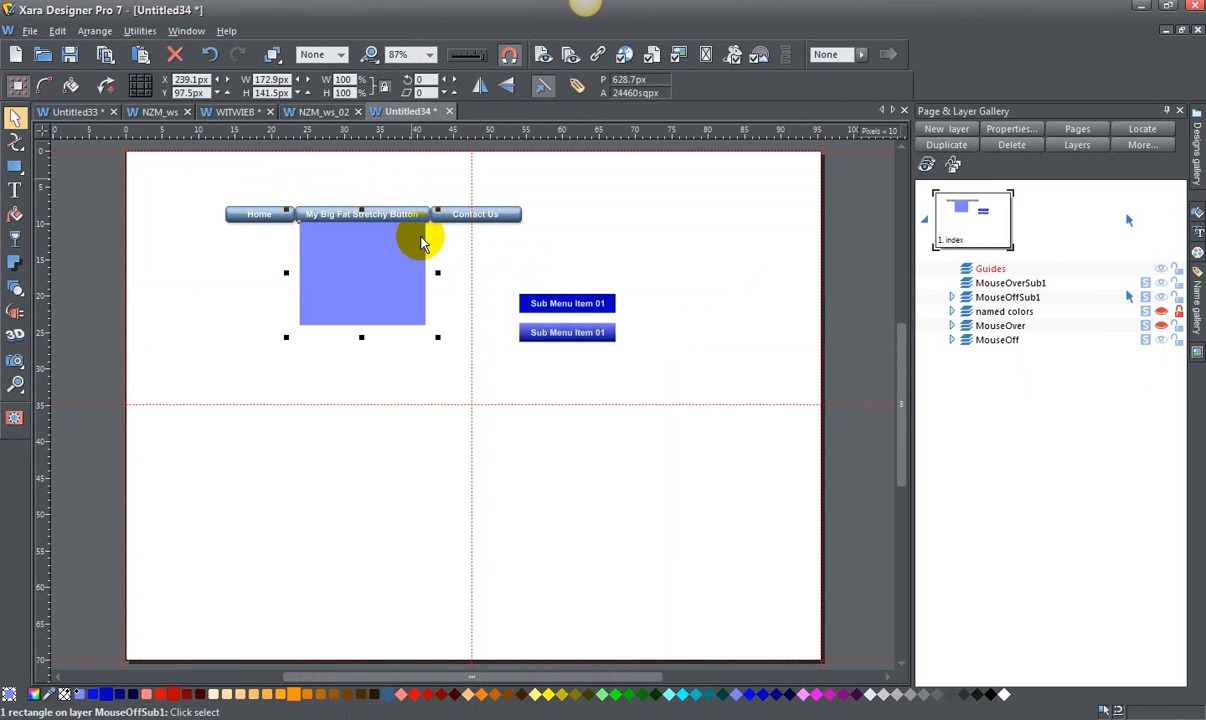
pyautogui.click(658, 280)
pyautogui.click(569, 313)
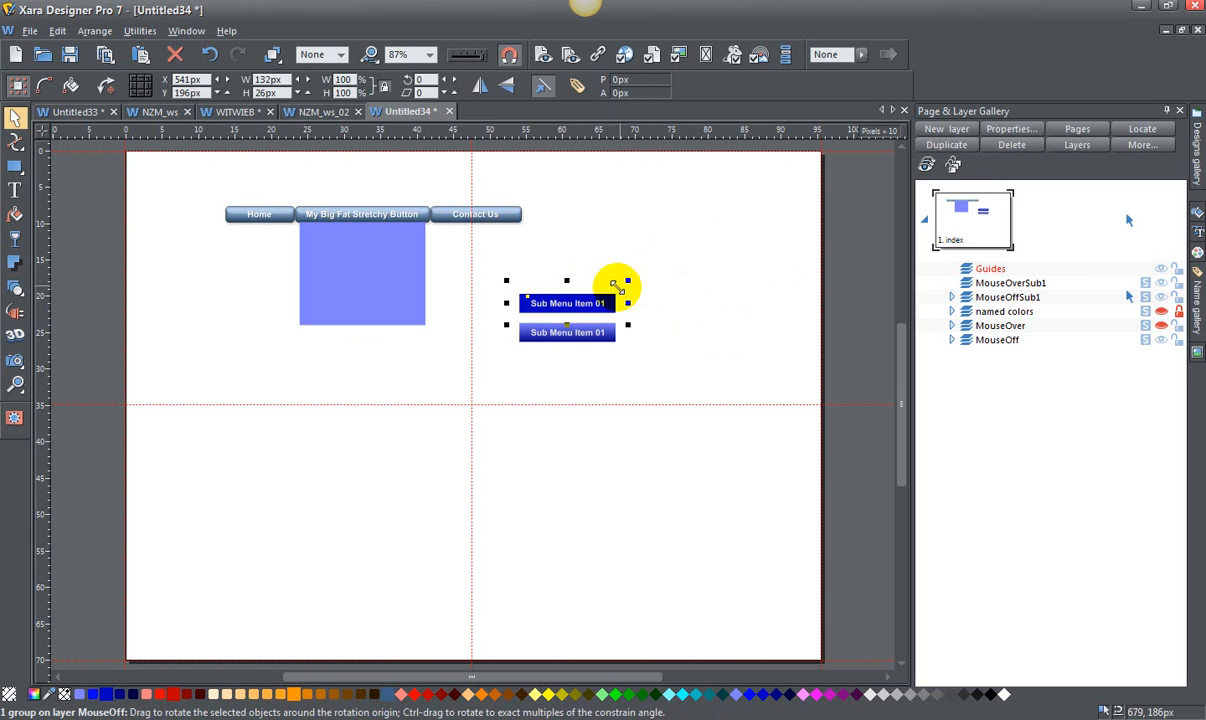
pyautogui.moveTo(495, 258); pyautogui.dragTo(650, 392)
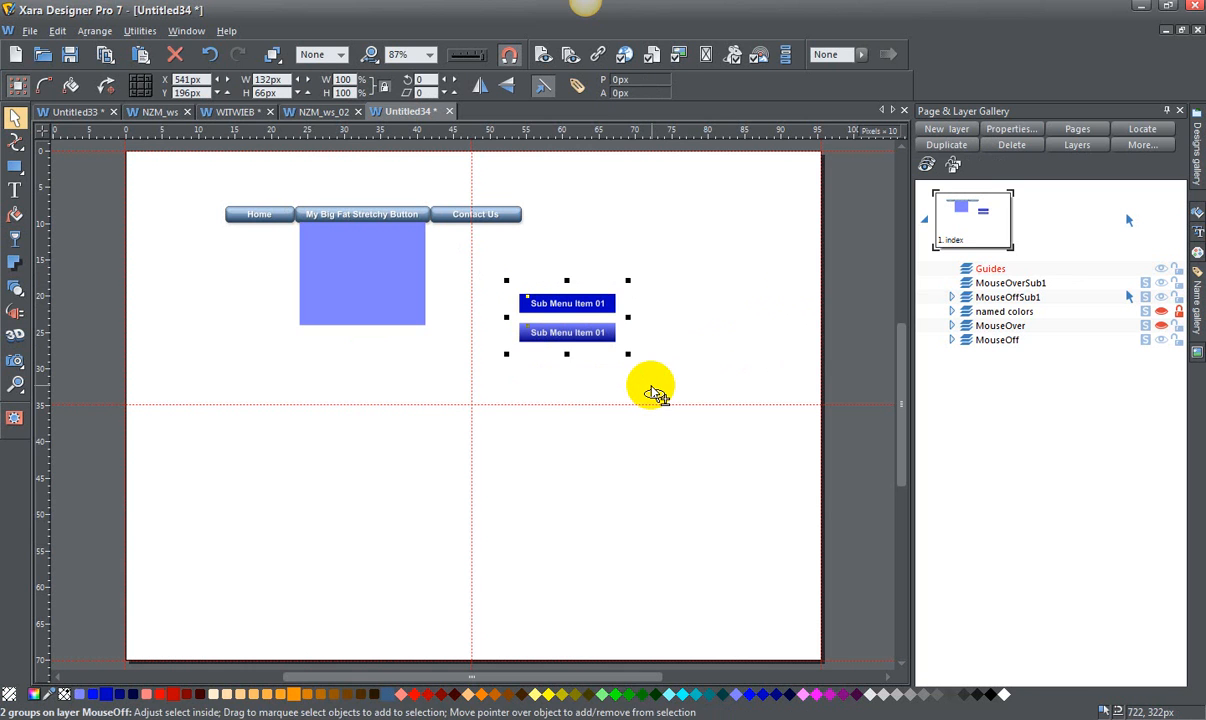
pyautogui.hotkey('ctrl', 'shift', 'l')
pyautogui.moveTo(493, 242); pyautogui.dragTo(424, 240)
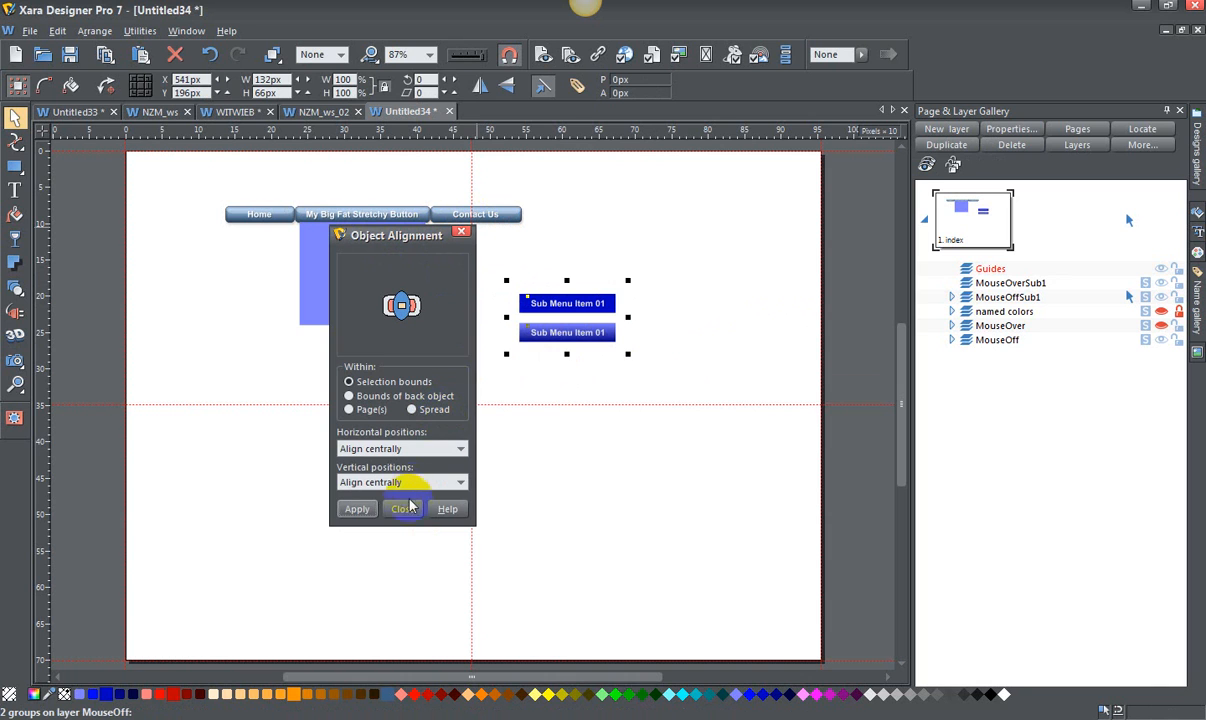
pyautogui.click(357, 510)
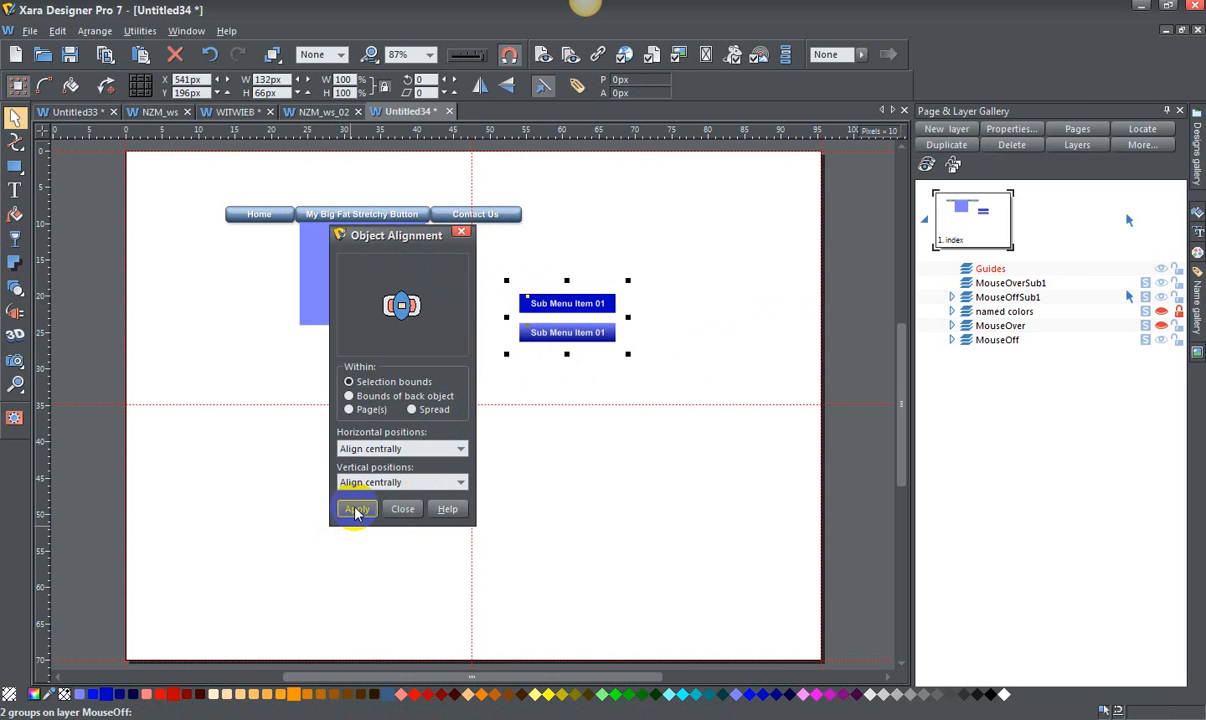
pyautogui.click(357, 510)
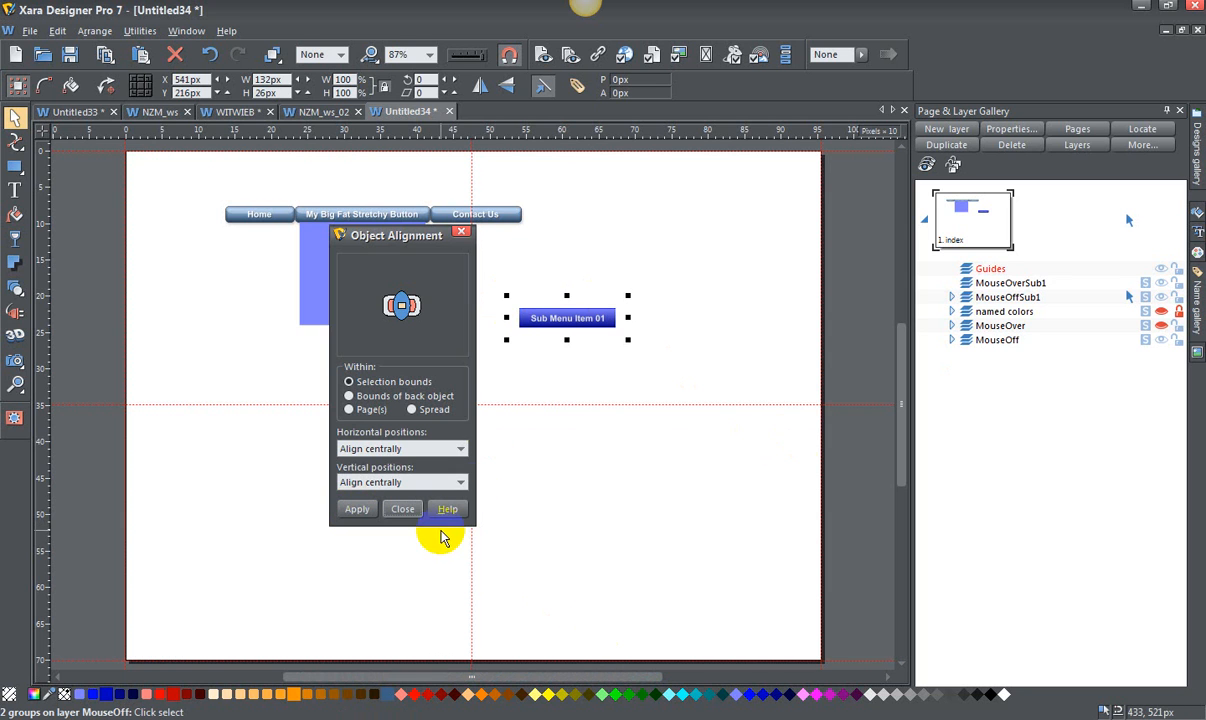
pyautogui.click(460, 233)
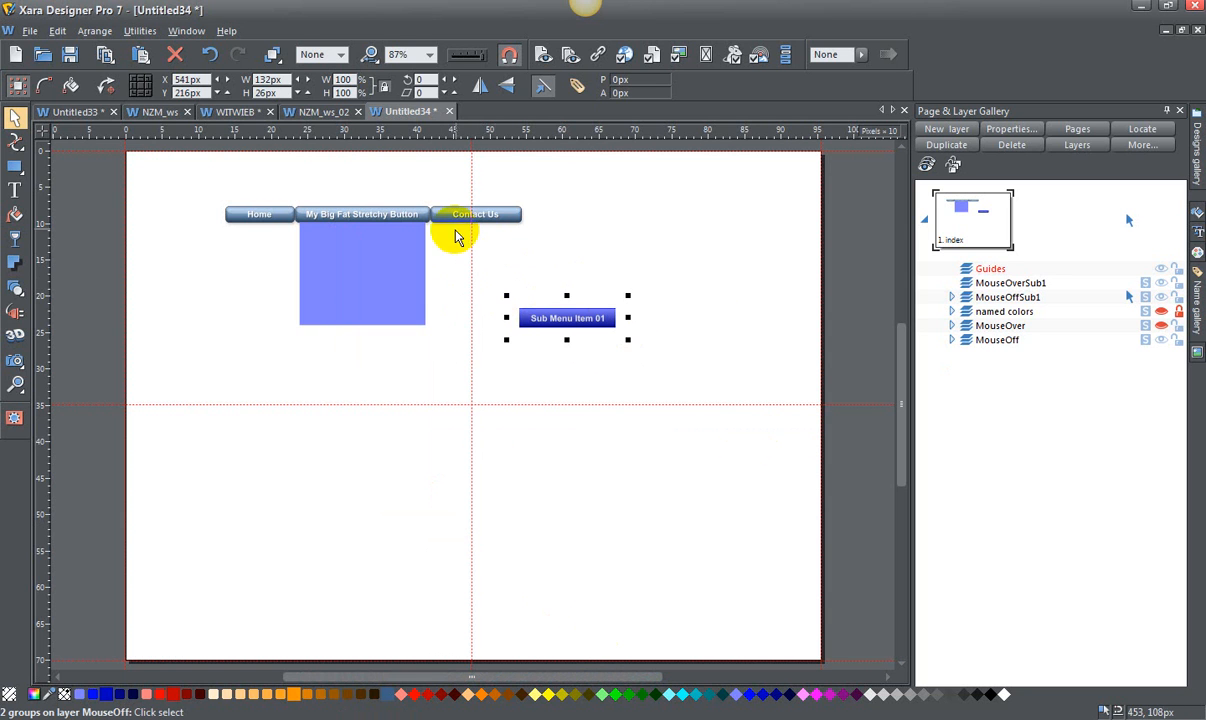
# Move the two stacked Sub Menu Item 01 buttons together to just below Contact Us, beside the light blue rectangle.
pyautogui.click(627, 353)
pyautogui.moveTo(627, 353); pyautogui.dragTo(493, 291)
pyautogui.moveTo(578, 332); pyautogui.dragTo(484, 246)
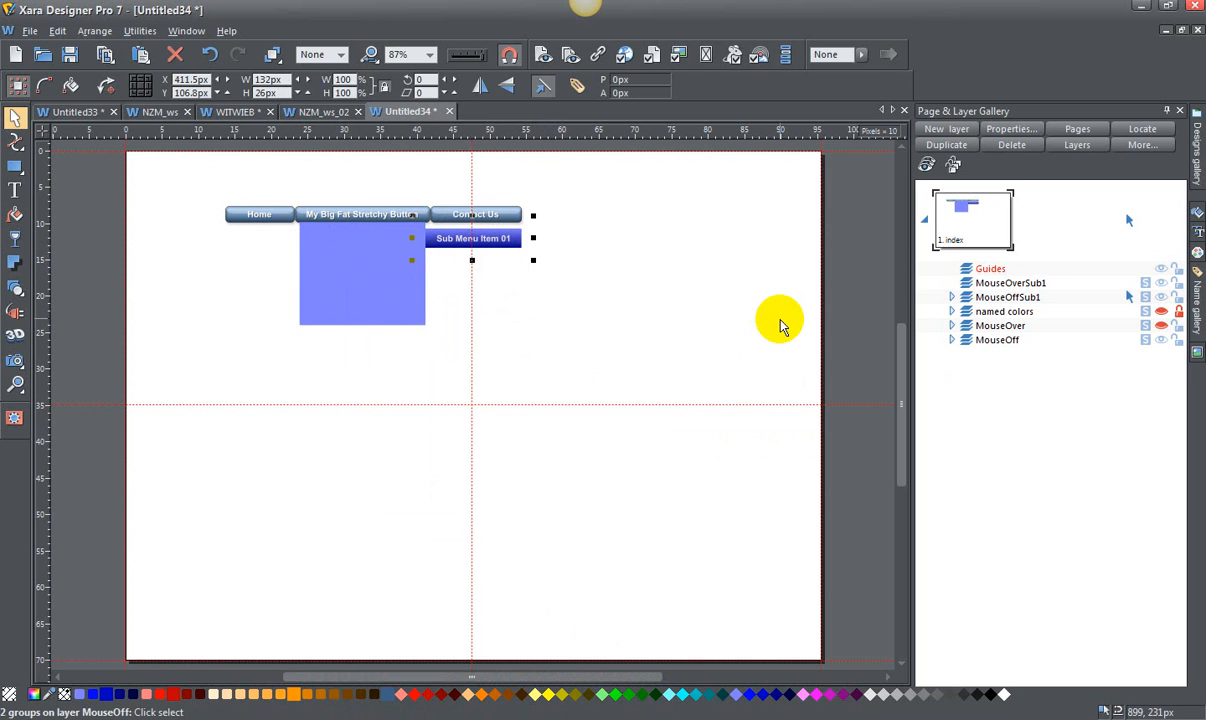
pyautogui.click(688, 294)
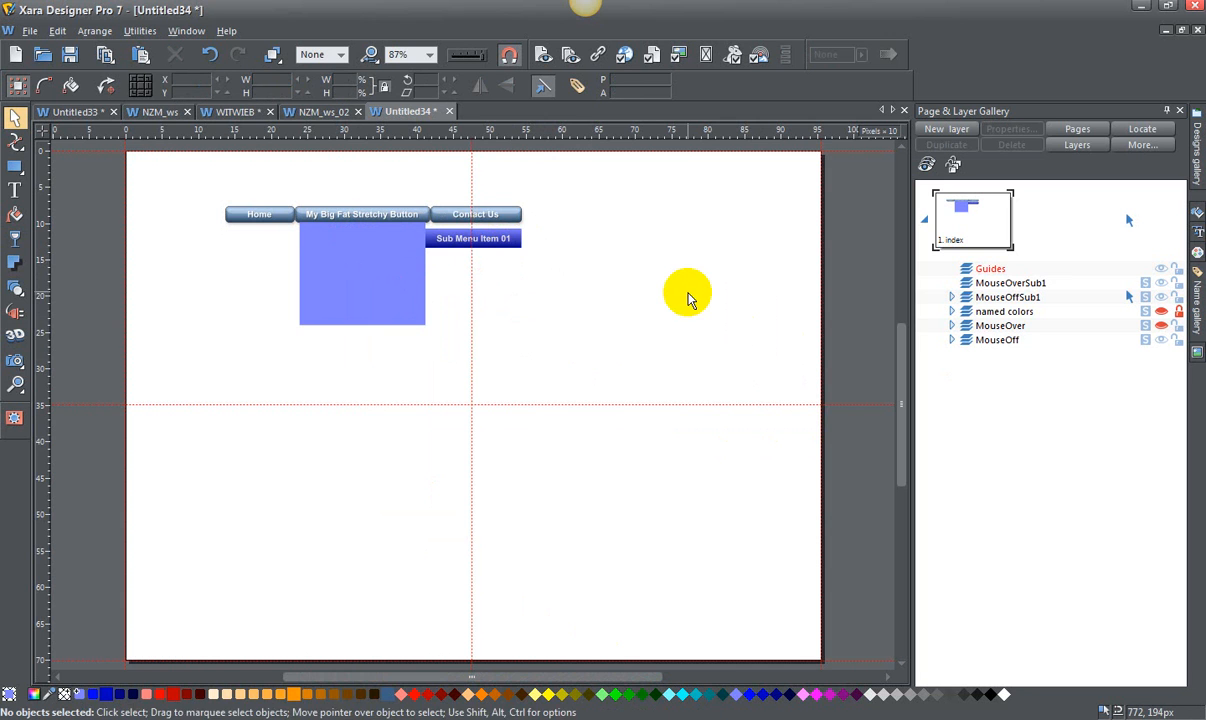
# Cut the gradient Sub Menu Item 01 button and paste it in the same position on the MouseOverSub1 layer.
pyautogui.click(506, 239)
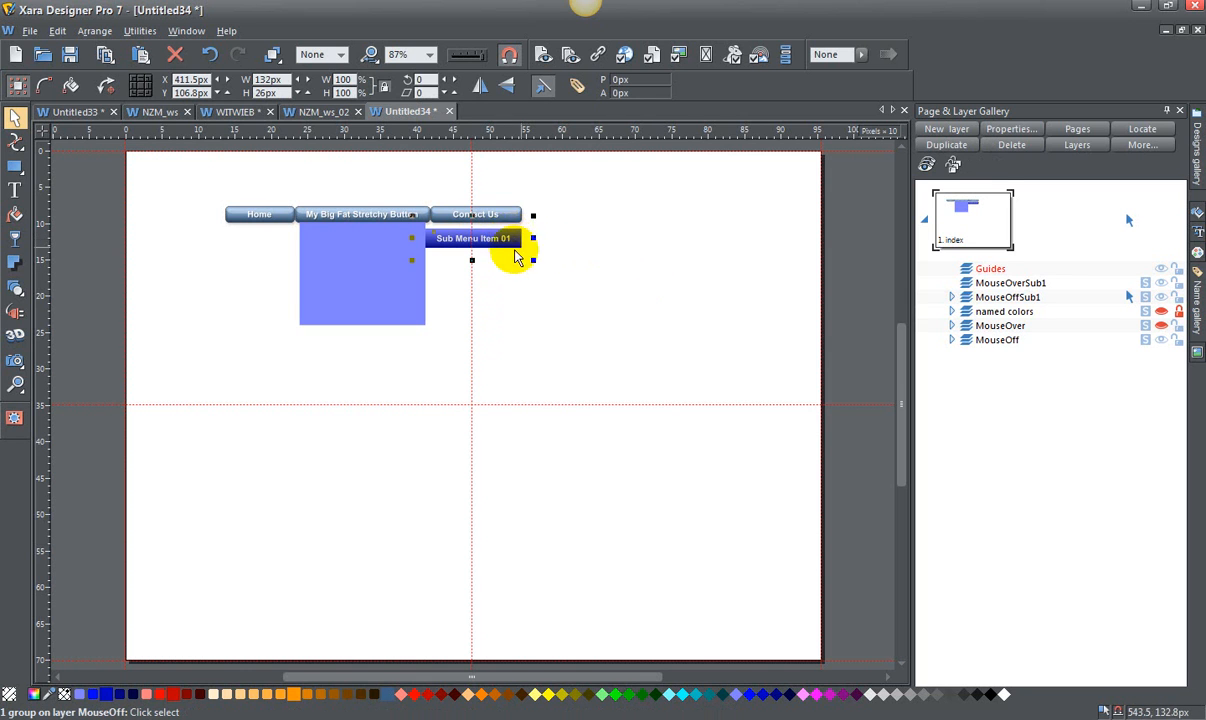
pyautogui.click(620, 271)
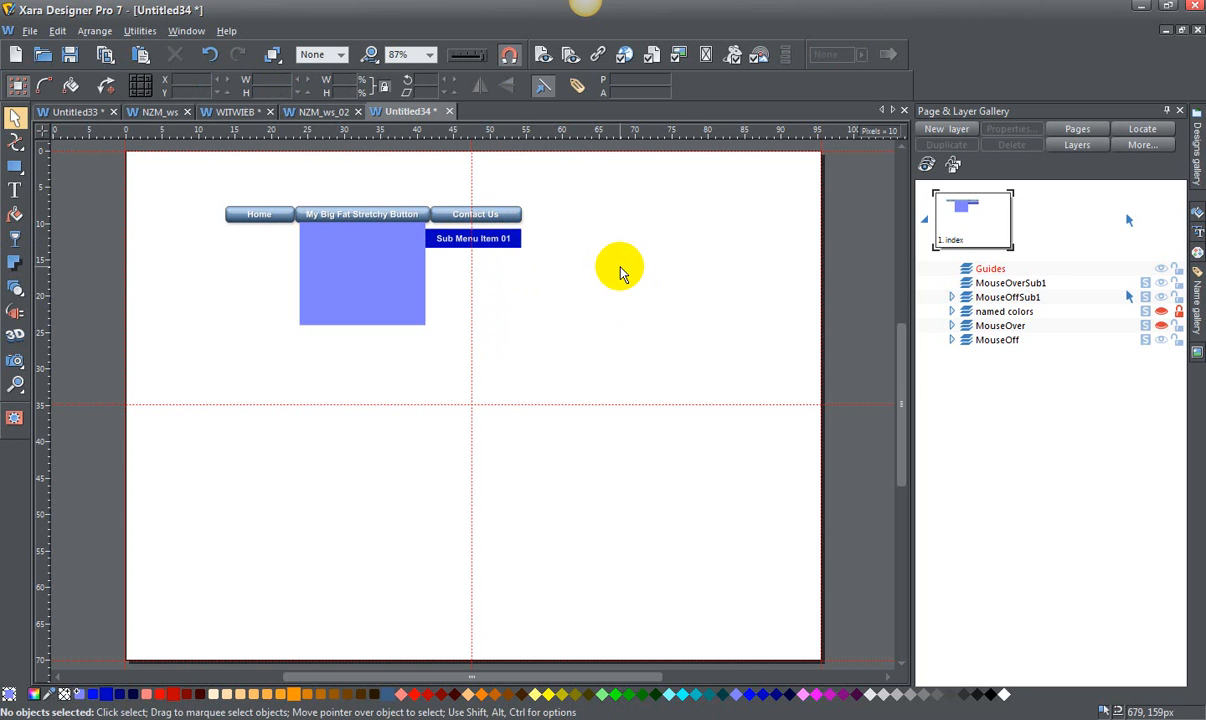
pyautogui.click(1003, 285)
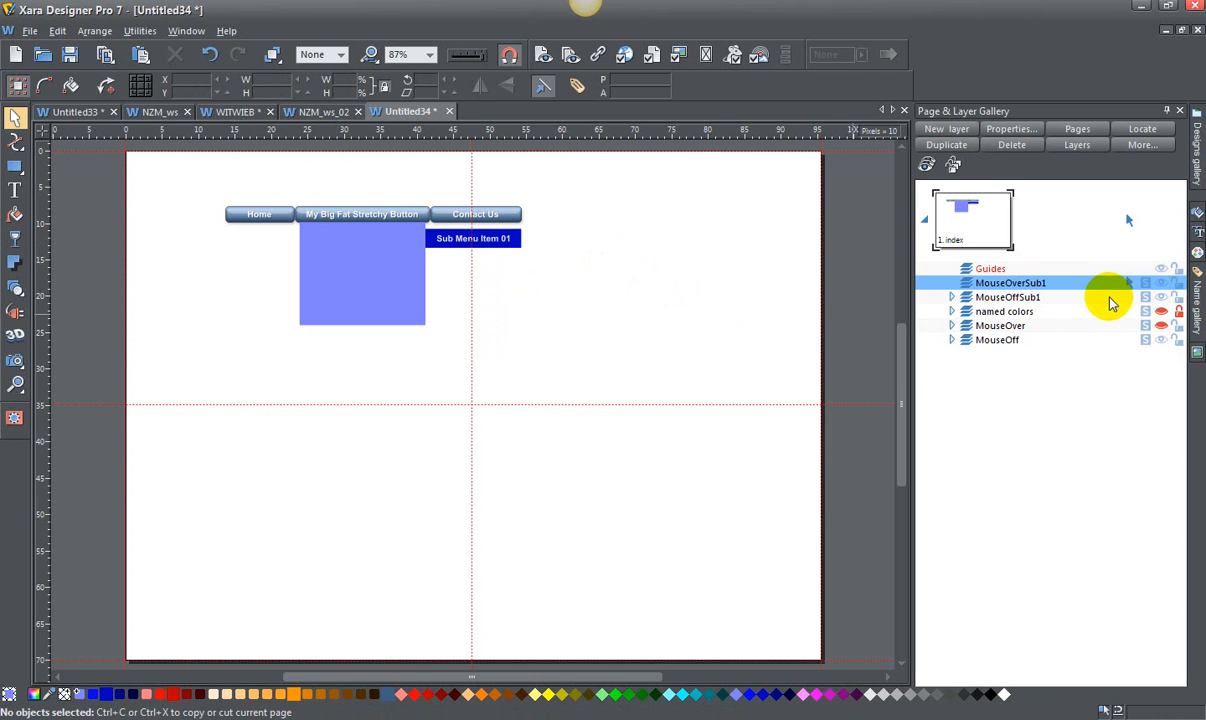
pyautogui.hotkey('ctrl', 'shift', 'v')
# Nudge the gradient Sub Menu Item 01 button left to X 258.5 px, centring it horizontally over the light blue rectangle.
pyautogui.press('Left')
pyautogui.press('Left')
pyautogui.press('Left')
pyautogui.press('Left')
pyautogui.press('Left')
pyautogui.press('Left')
pyautogui.press('Left')
pyautogui.press('Left')
pyautogui.press('Left')
pyautogui.press('Left')
pyautogui.press('Left')
pyautogui.press('Left')
pyautogui.press('Left')
pyautogui.press('Left')
pyautogui.press('Left')
pyautogui.press('Left')
pyautogui.press('Left')
pyautogui.press('Left')
pyautogui.press('Left')
pyautogui.press('Left')
pyautogui.press('Left')
pyautogui.press('Left')
pyautogui.press('Left')
pyautogui.press('Left')
pyautogui.press('Left')
pyautogui.press('Left')
pyautogui.press('Left')
pyautogui.press('Left')
pyautogui.press('Left')
pyautogui.press('Left')
pyautogui.press('Left')
pyautogui.press('Left')
pyautogui.press('Right')
pyautogui.press('Right')
pyautogui.press('Left')
pyautogui.press('Left')
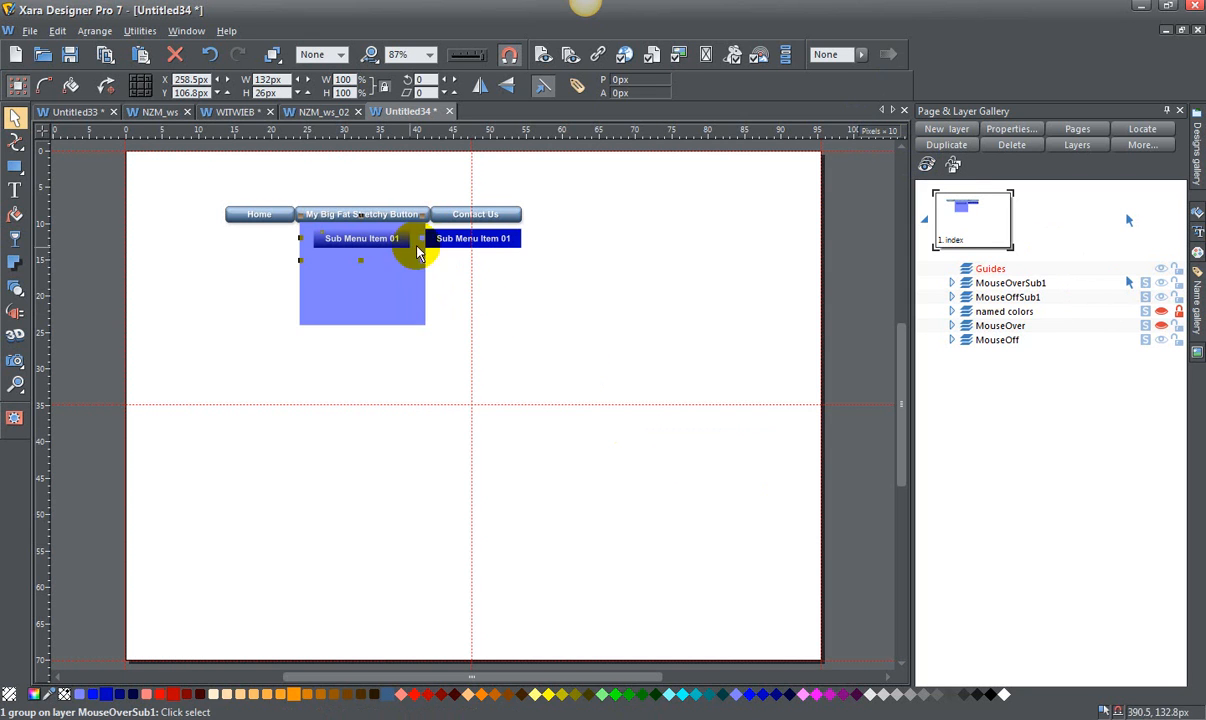
# Cut the solid blue Sub Menu Item 01 button and paste it in the same position on the MouseOffSub1 layer.
pyautogui.click(510, 245)
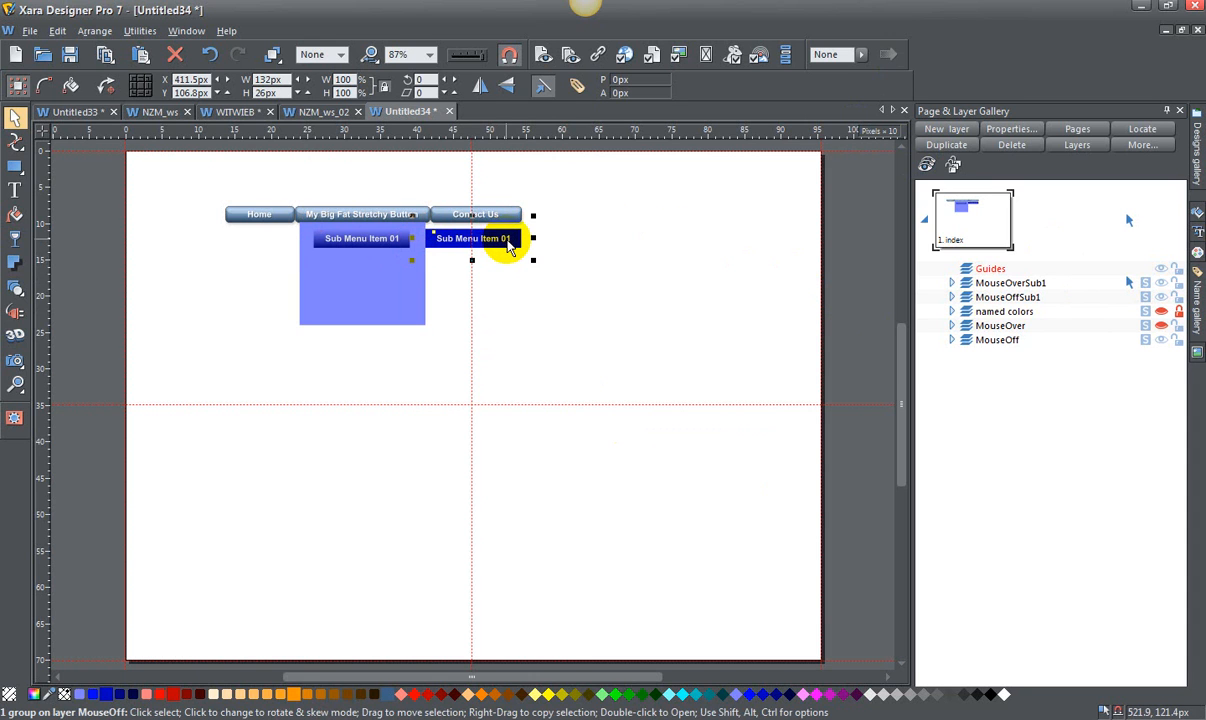
pyautogui.click(642, 276)
pyautogui.click(1010, 297)
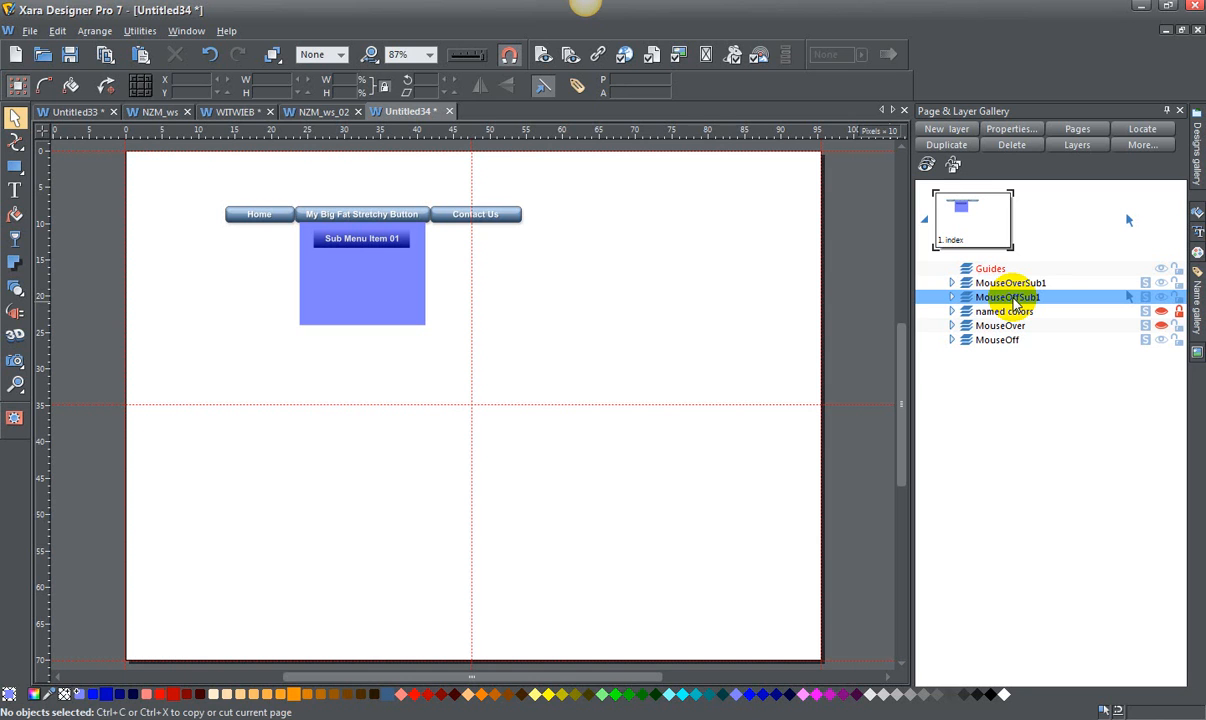
pyautogui.hotkey('ctrl', 'v')
# Nudge the solid blue Sub Menu Item 01 button left to X 258.5 px, directly beneath the gradient Sub Menu Item 01 button.
pyautogui.press('Left')
pyautogui.press('Left')
pyautogui.press('Left')
pyautogui.press('Left')
pyautogui.press('Left')
pyautogui.press('Left')
pyautogui.press('Left')
pyautogui.press('Left')
pyautogui.press('Left')
pyautogui.press('Left')
pyautogui.press('Left')
pyautogui.press('Left')
pyautogui.press('Left')
pyautogui.press('Left')
pyautogui.press('Left')
pyautogui.press('Left')
pyautogui.press('Left')
pyautogui.press('Left')
pyautogui.press('Left')
pyautogui.press('Left')
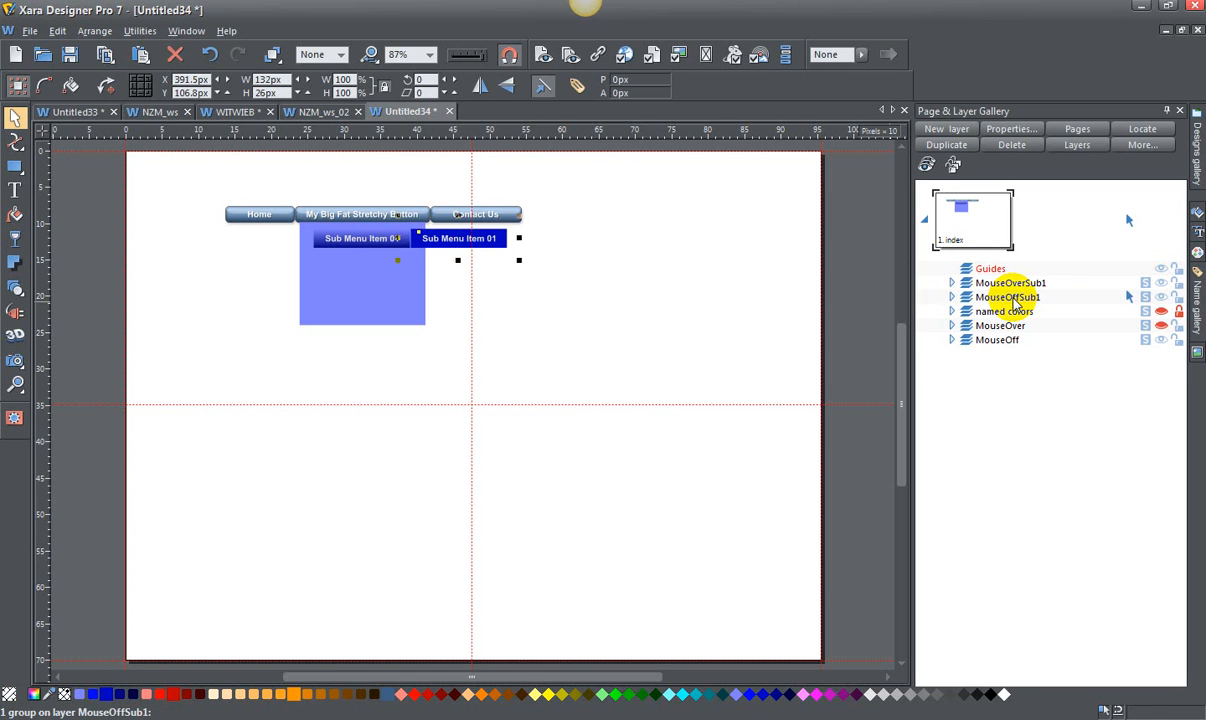
pyautogui.press('Left')
pyautogui.press('Left')
pyautogui.press('Left')
pyautogui.press('Left')
pyautogui.press('Left')
pyautogui.press('Left')
pyautogui.press('Left')
pyautogui.press('Left')
pyautogui.press('Left')
pyautogui.press('Left')
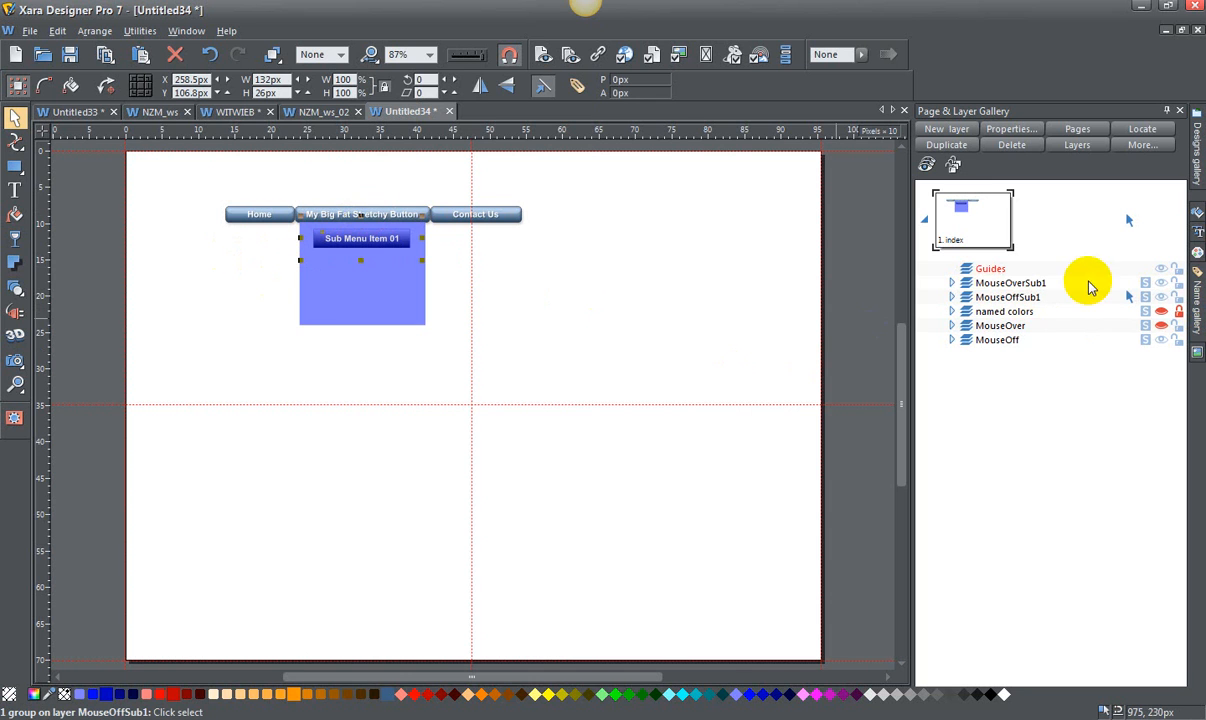
# Duplicate the stacked pair of Sub Menu Item 01 buttons three times downwards at 30 px spacing, forming a column of four on the rectangle.
pyautogui.click(298, 270)
pyautogui.moveTo(276, 263); pyautogui.dragTo(456, 232)
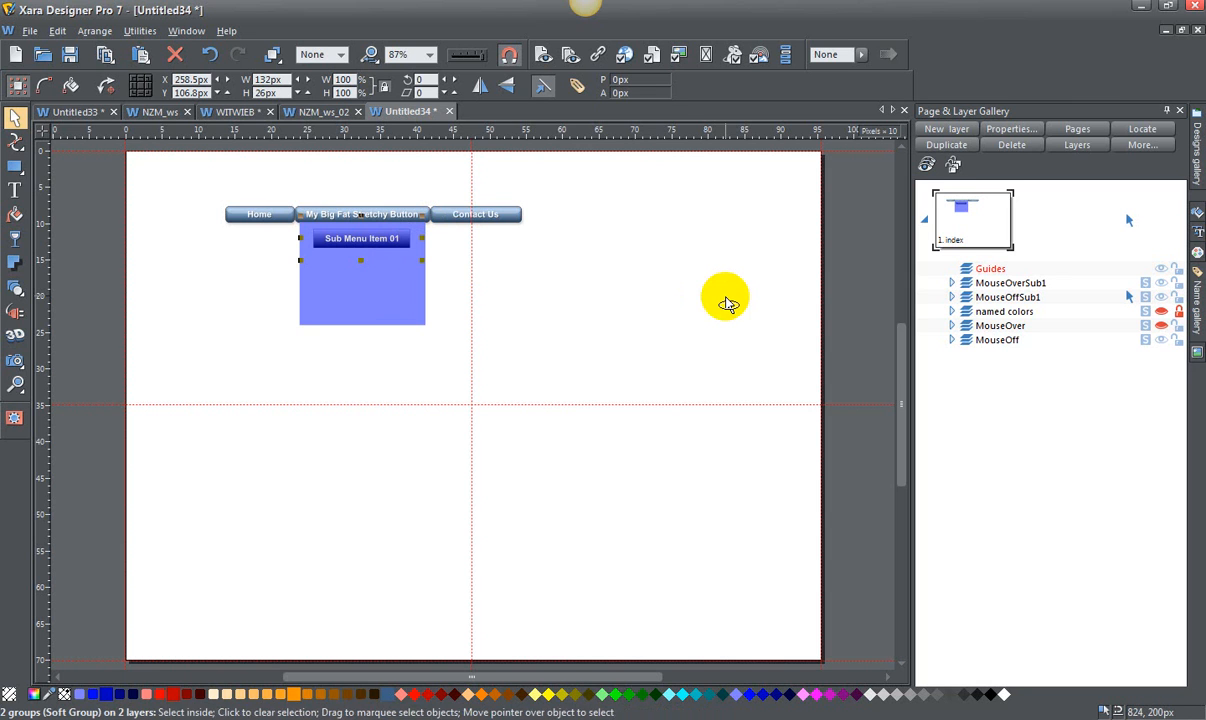
pyautogui.hotkey('ctrl', 'd')
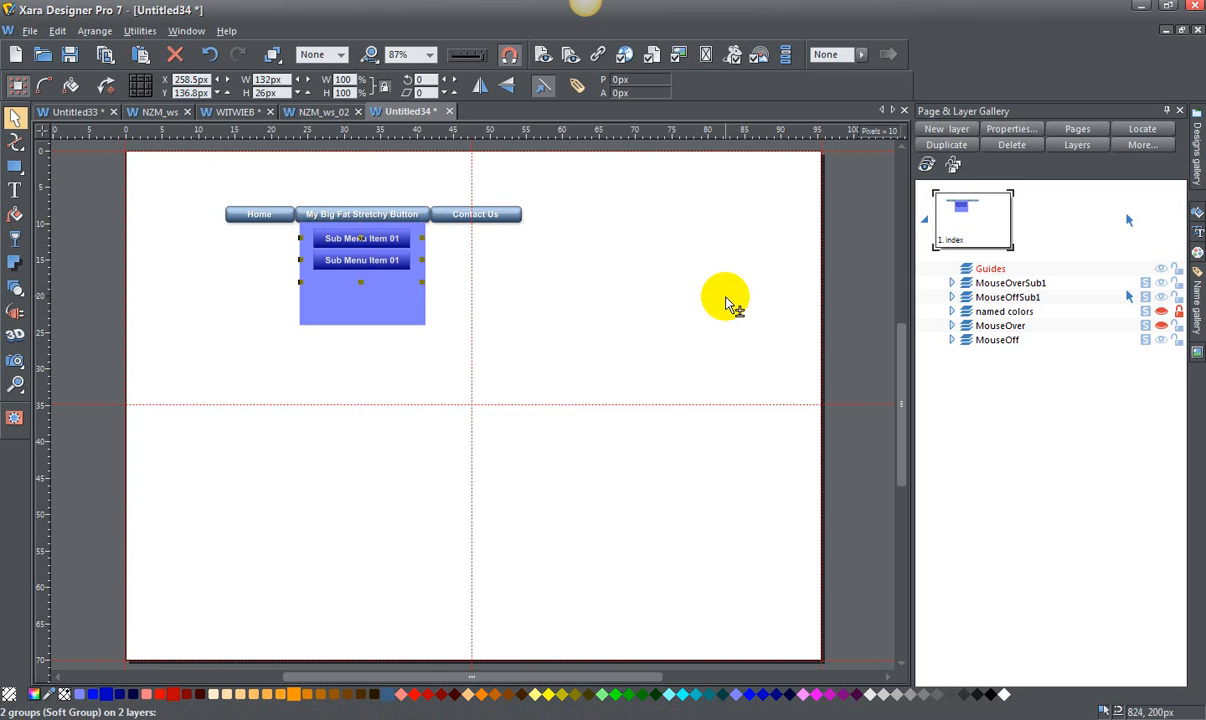
pyautogui.hotkey('ctrl', 'd')
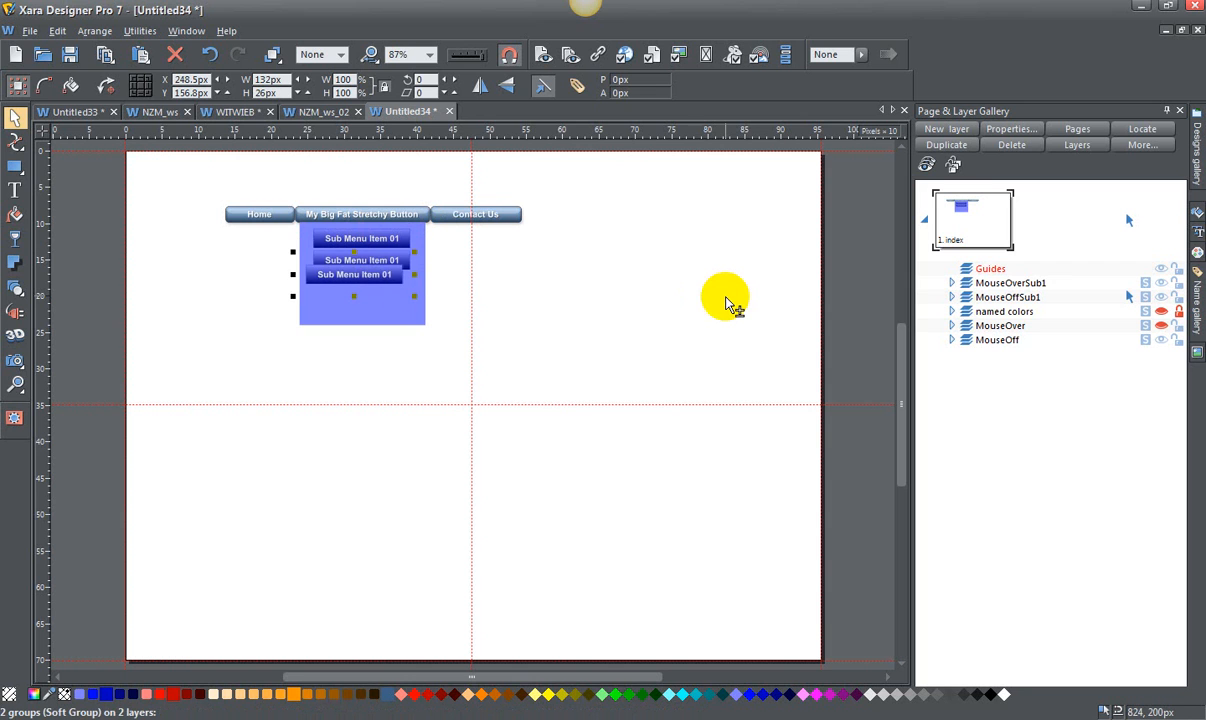
pyautogui.press('Right')
pyautogui.press('Down')
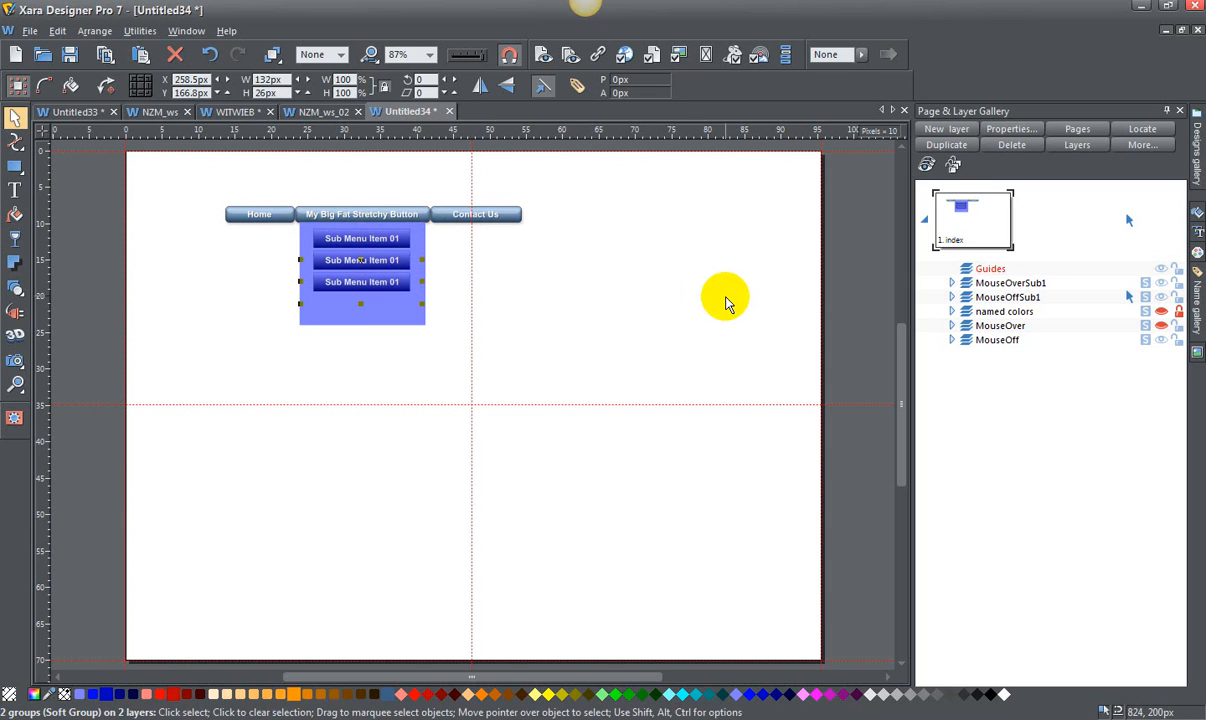
pyautogui.hotkey('ctrl', 'd')
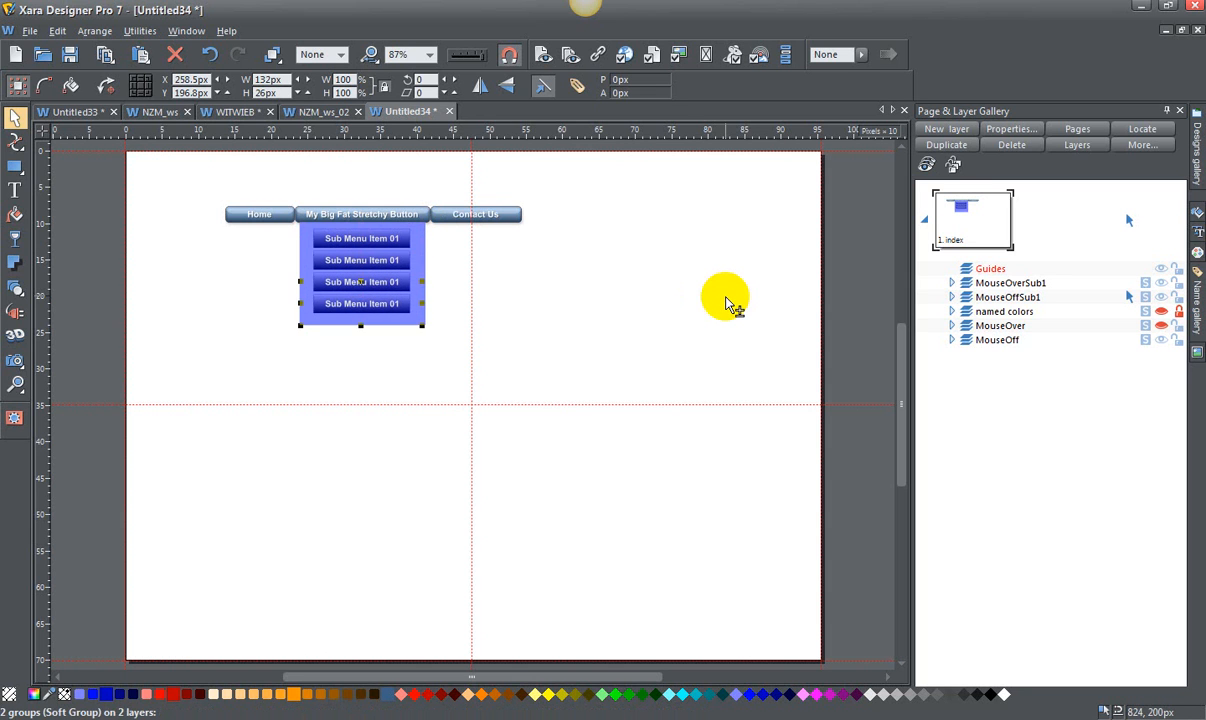
# Link all the Sub Menu Item 01 buttons on both submenu layers to the web address #.
pyautogui.click(289, 247)
pyautogui.moveTo(289, 245); pyautogui.dragTo(279, 221)
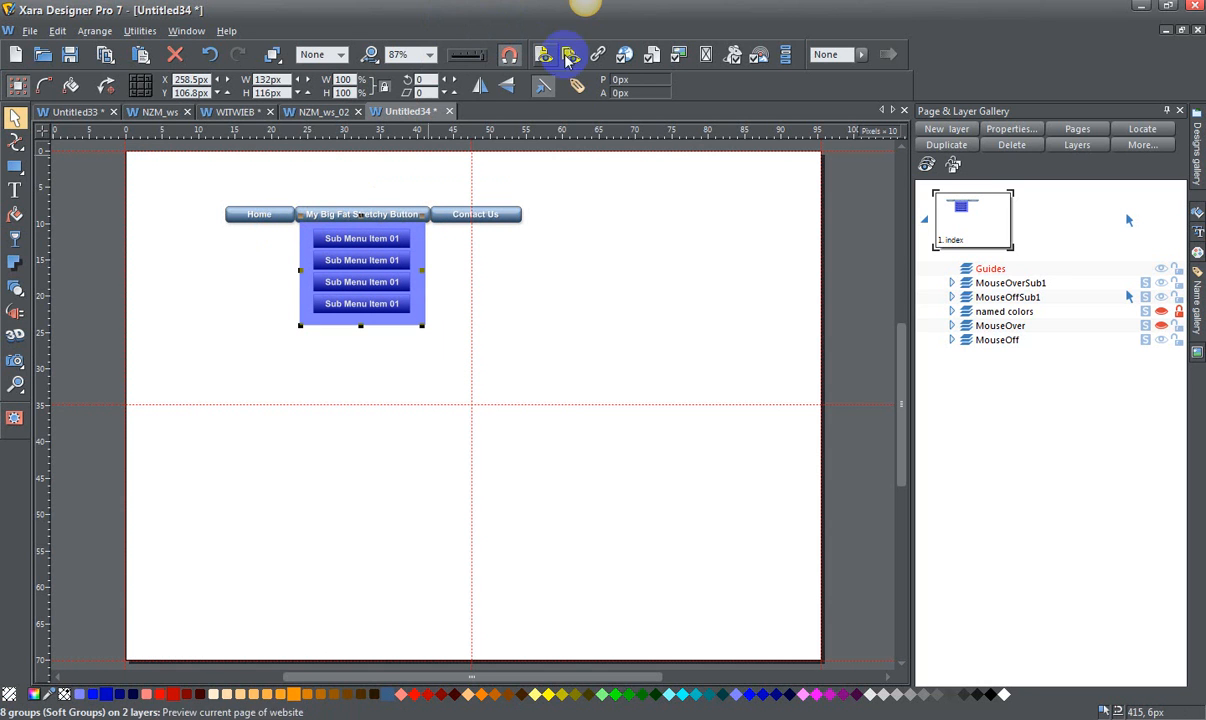
pyautogui.click(597, 54)
pyautogui.click(520, 237)
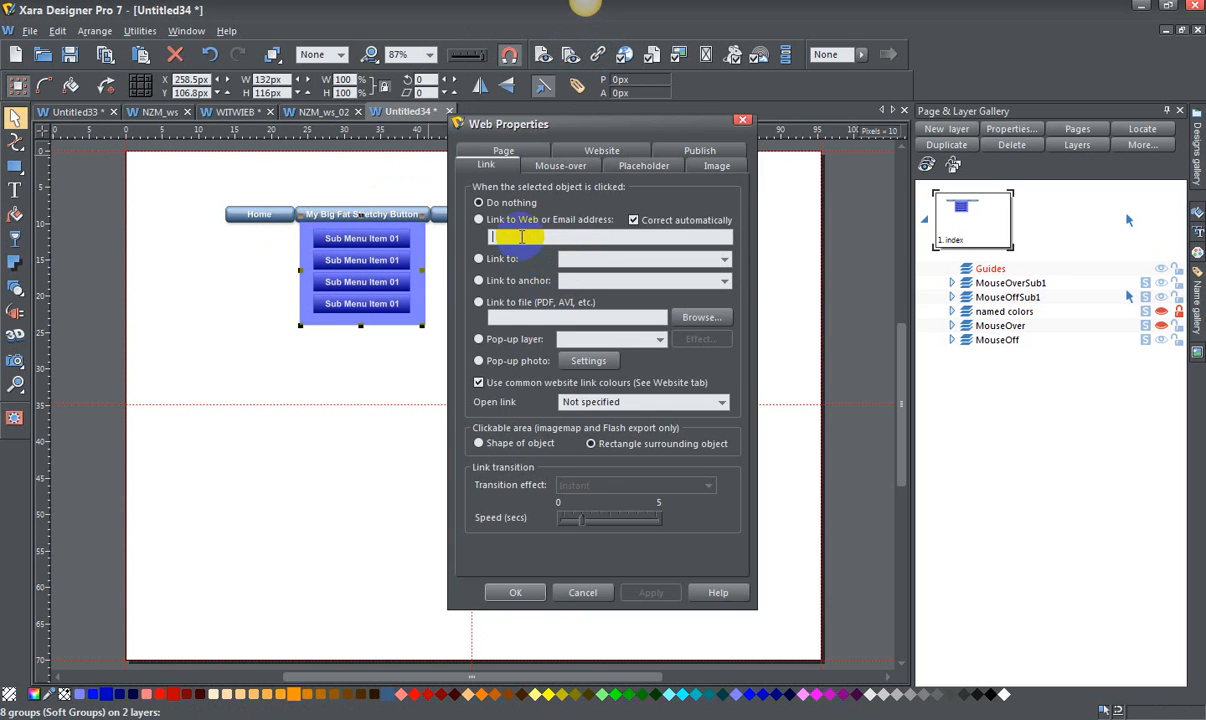
pyautogui.write('#')
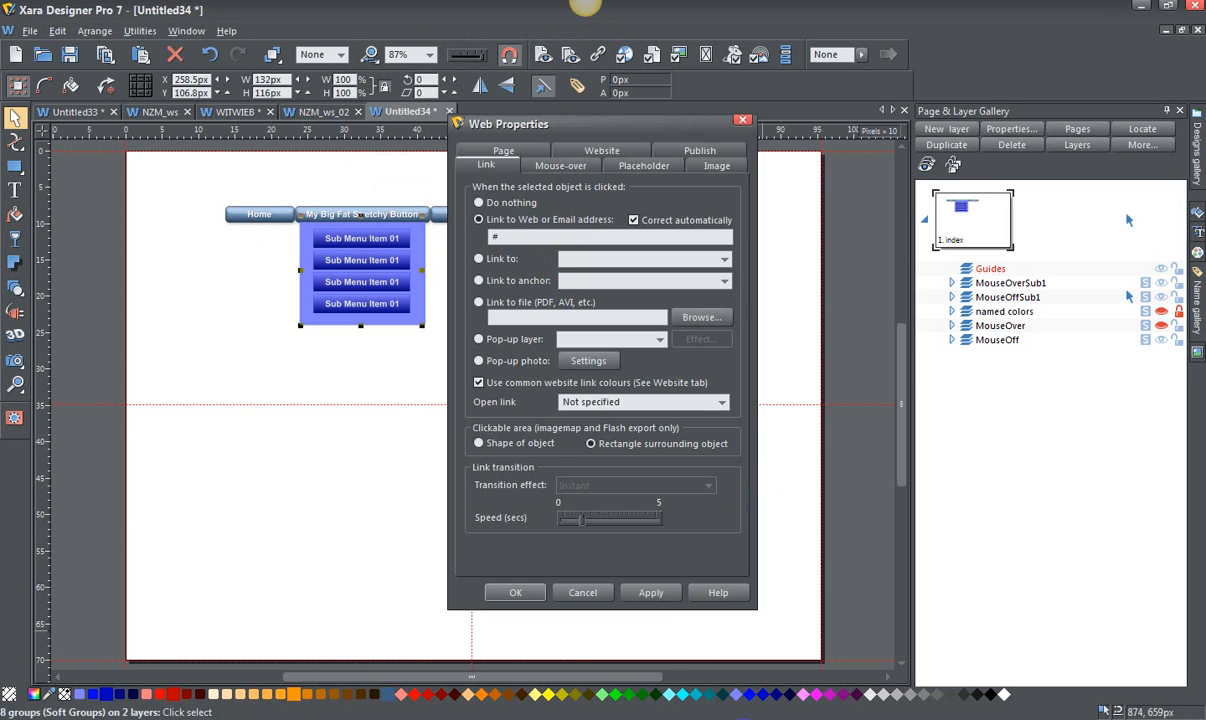
pyautogui.click(652, 593)
pyautogui.click(517, 590)
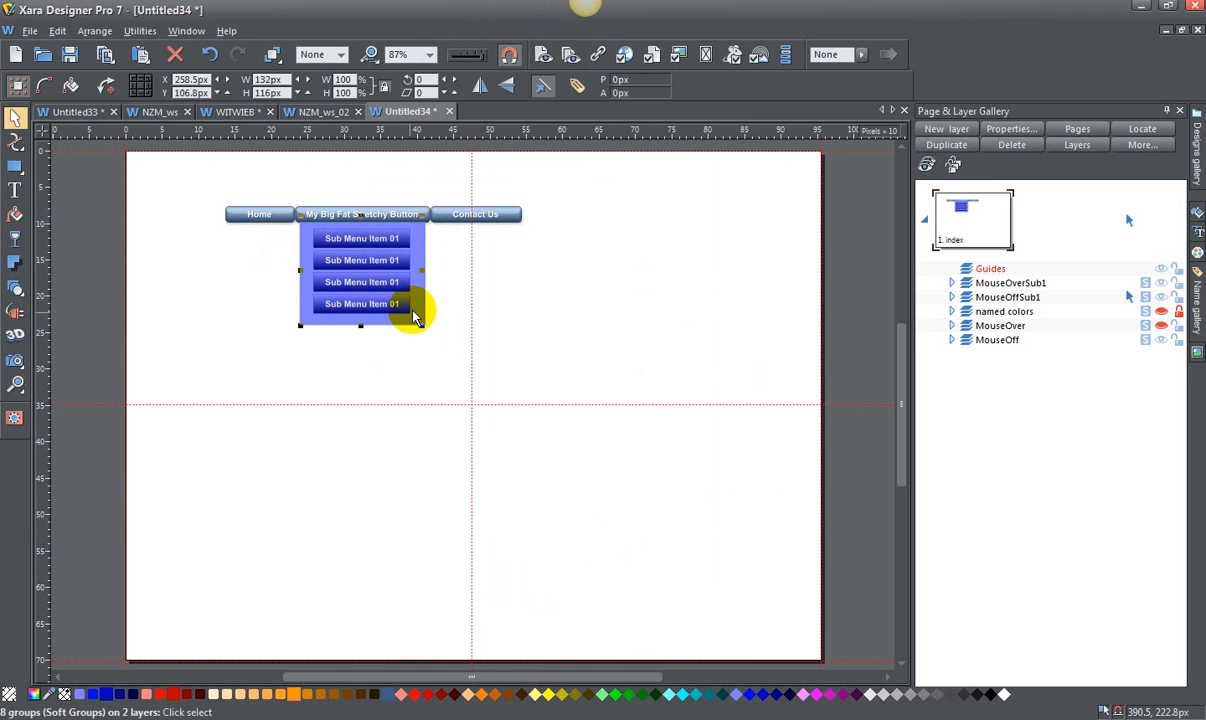
# Open the web properties of My Big Fat Stretchy Button and move the dialog clear of the navigation bar.
pyautogui.click(486, 240)
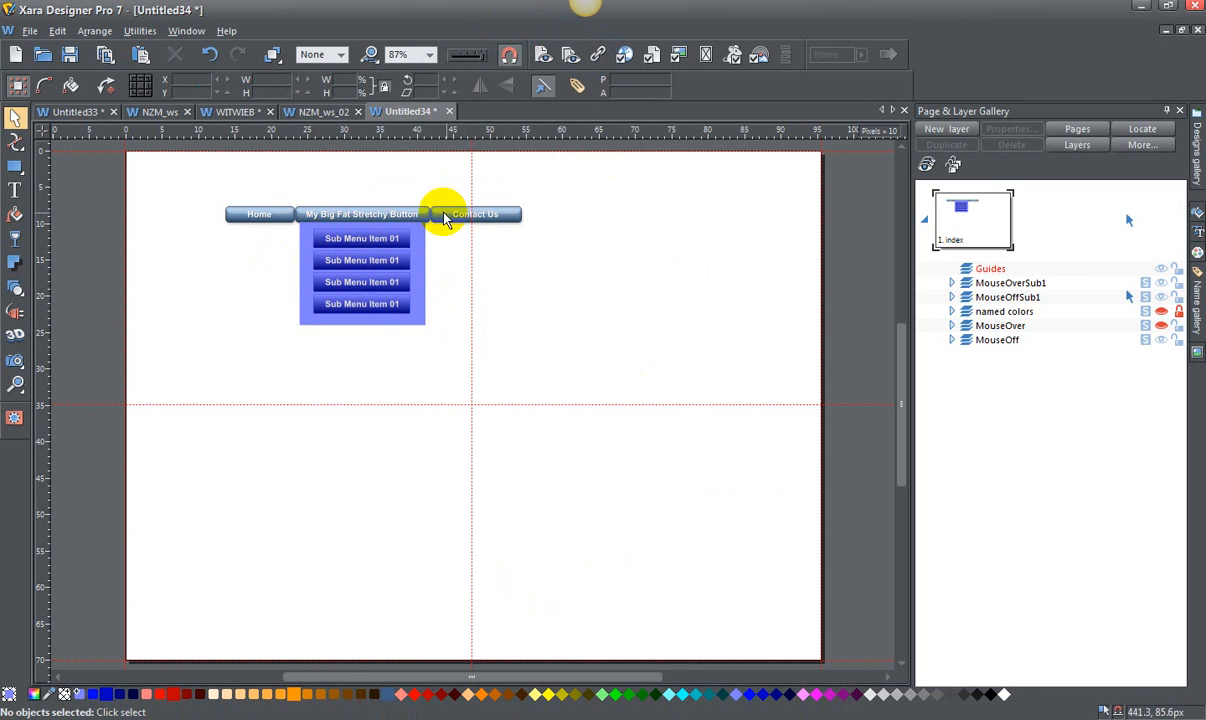
pyautogui.click(378, 222)
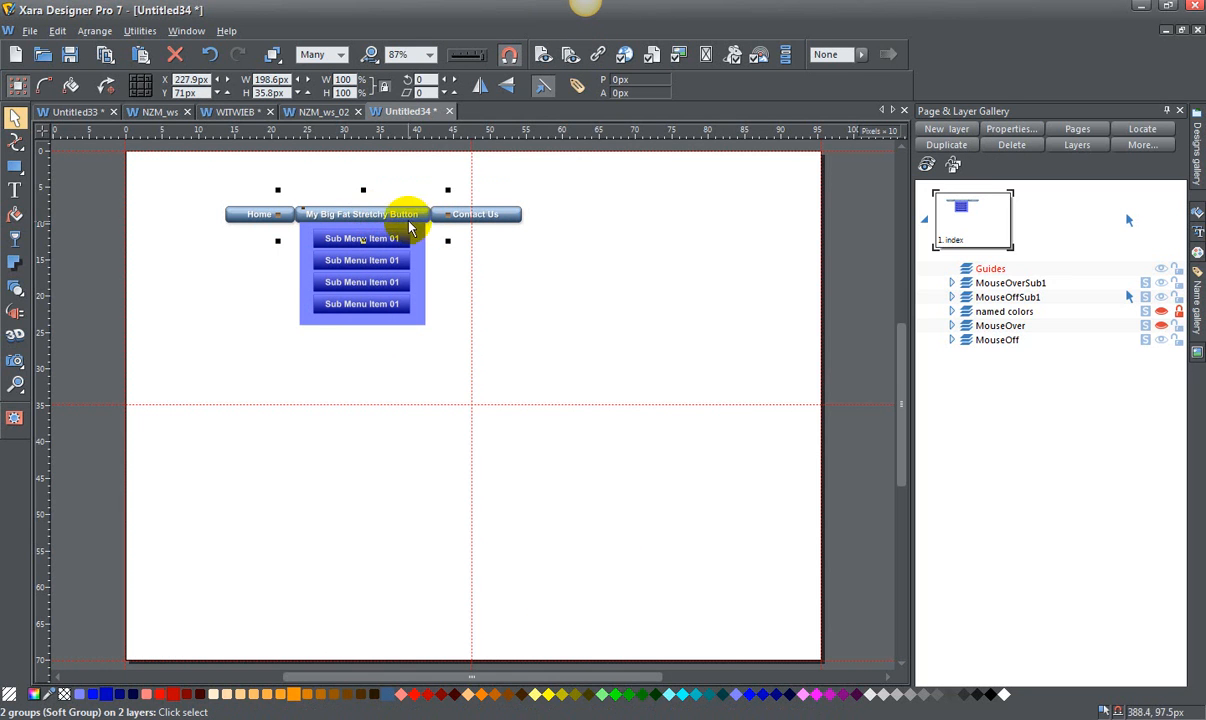
pyautogui.click(600, 52)
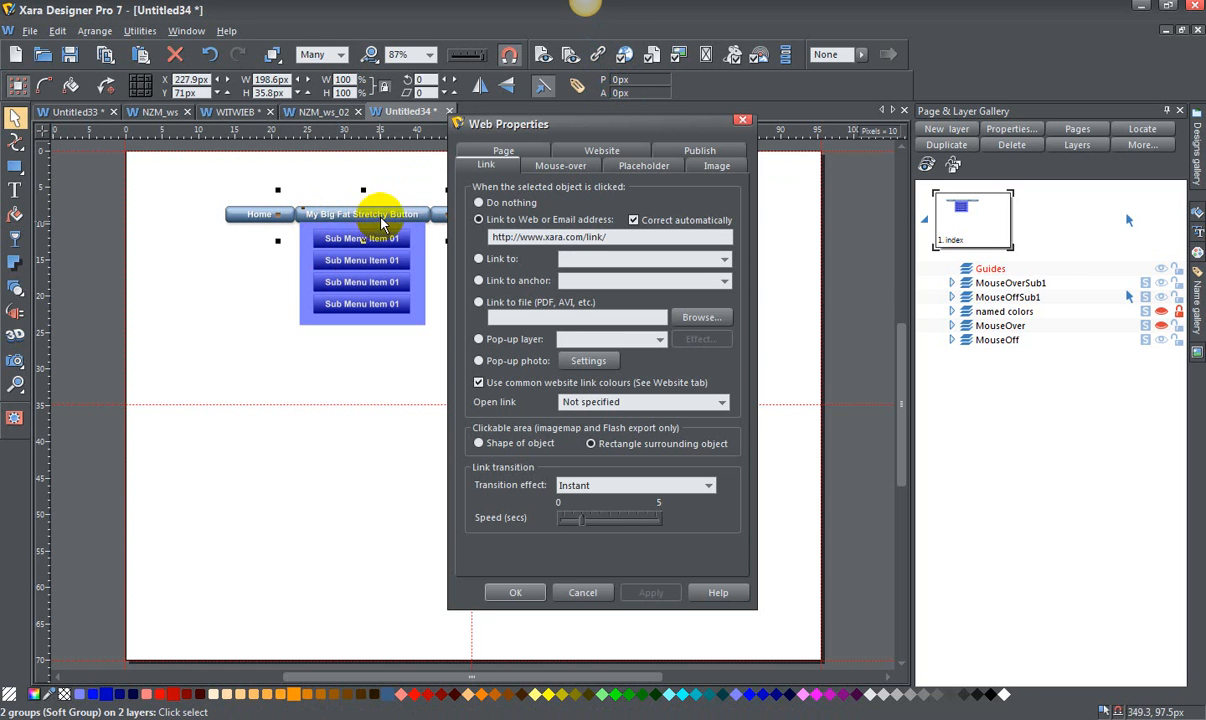
pyautogui.moveTo(522, 128); pyautogui.dragTo(567, 138)
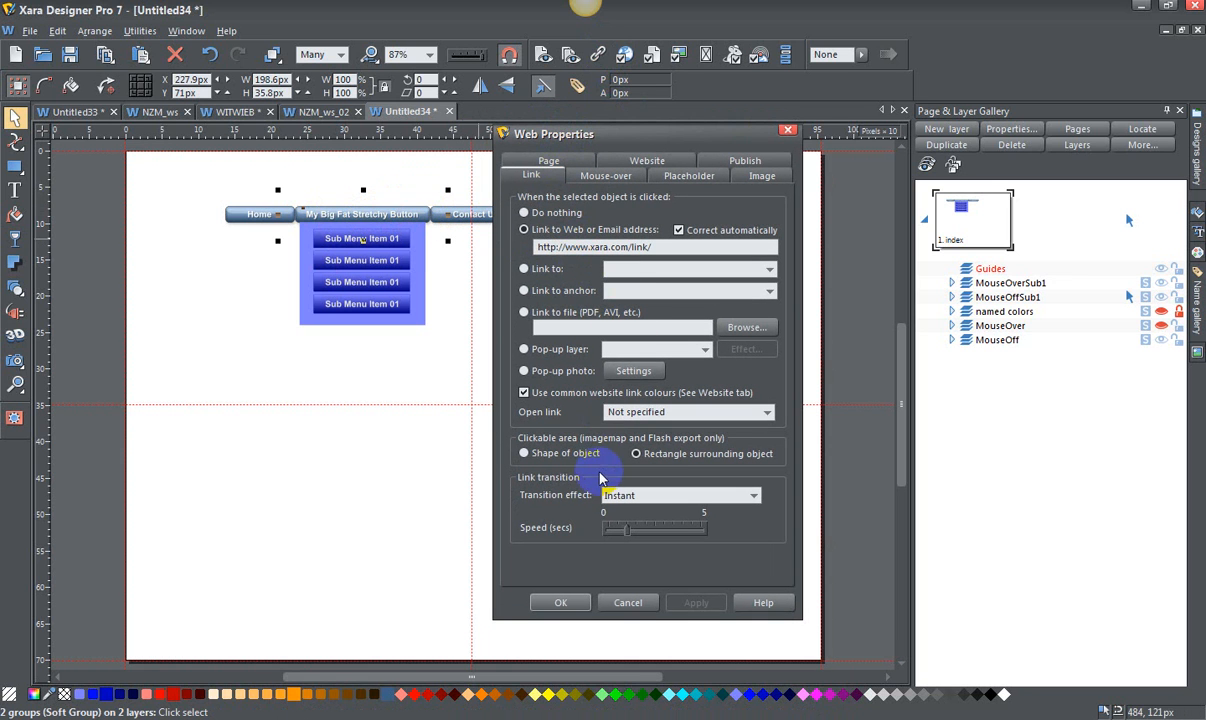
pyautogui.click(523, 349)
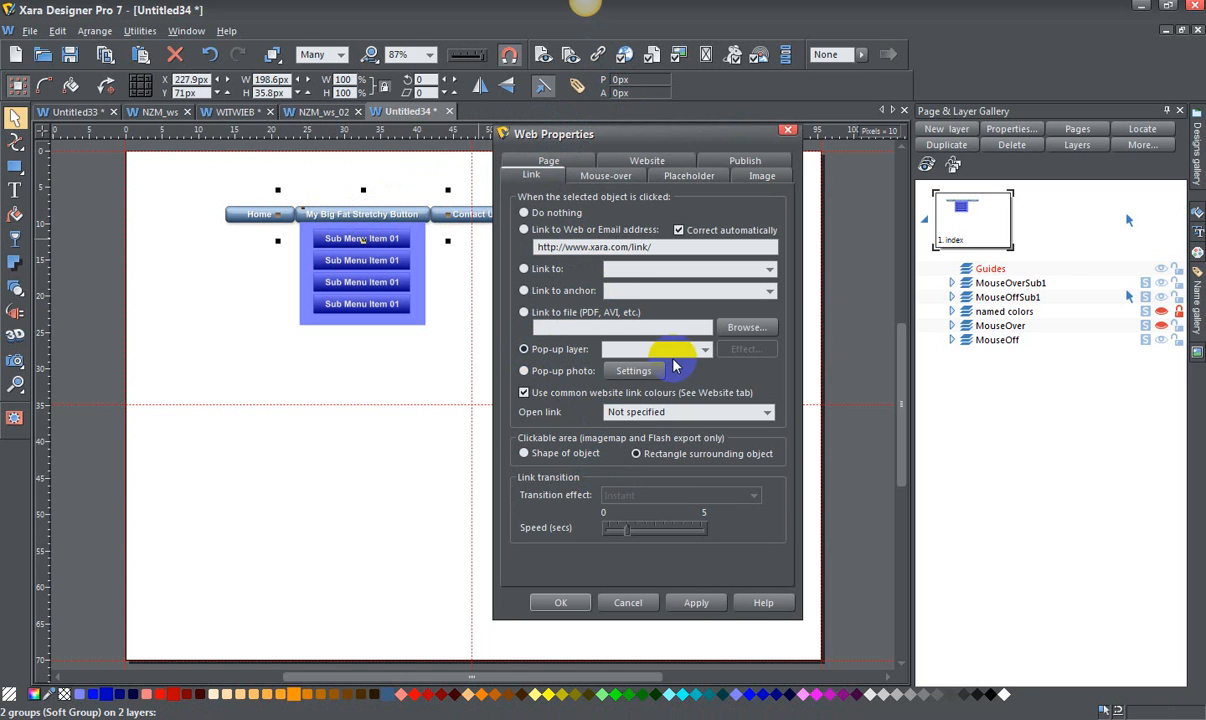
pyautogui.click(705, 350)
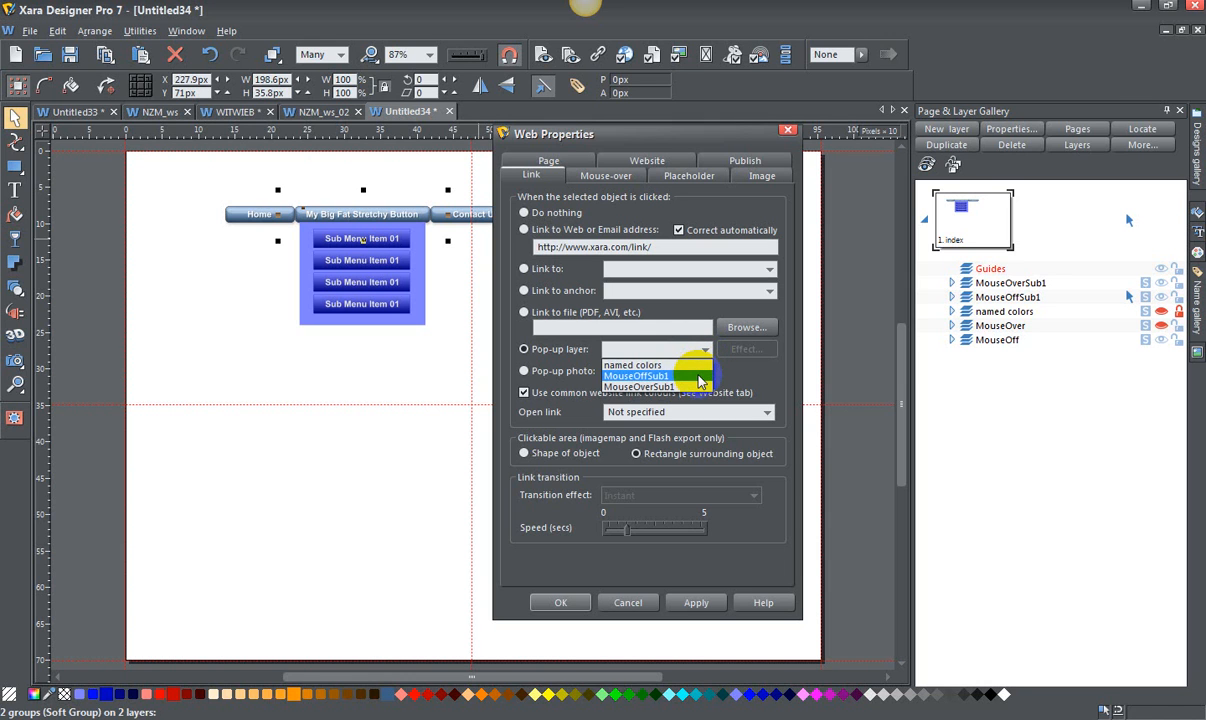
pyautogui.click(700, 376)
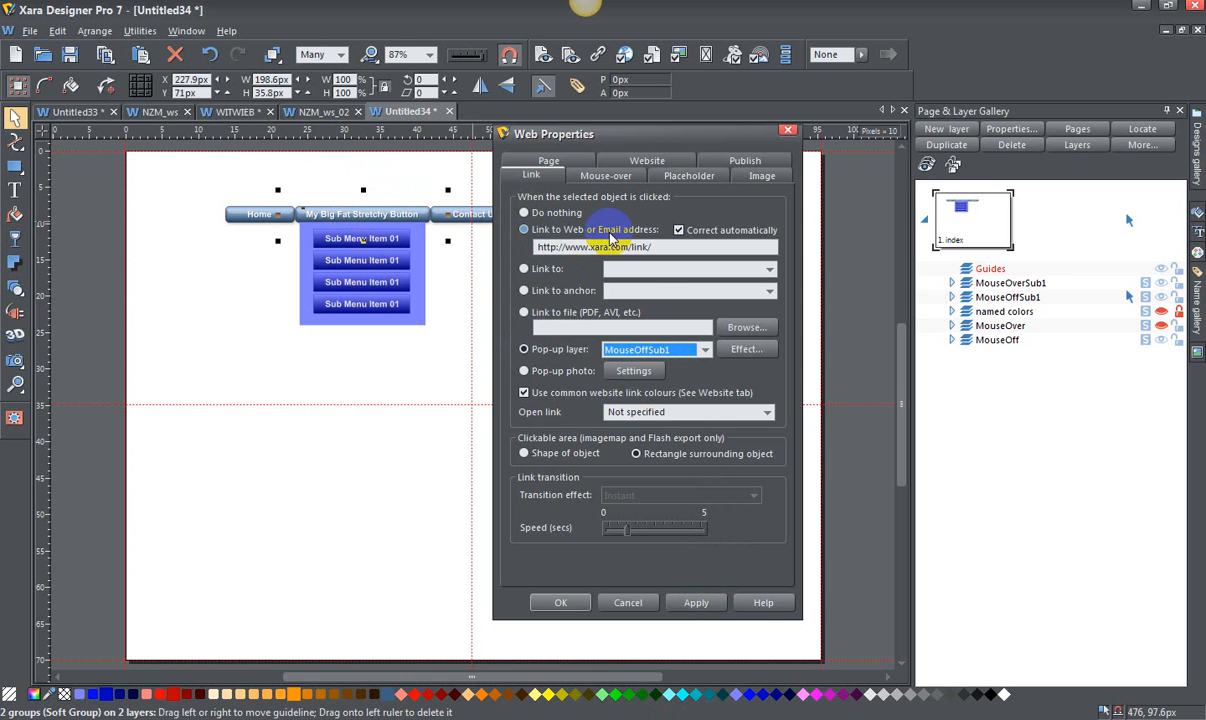
pyautogui.click(524, 230)
pyautogui.click(525, 214)
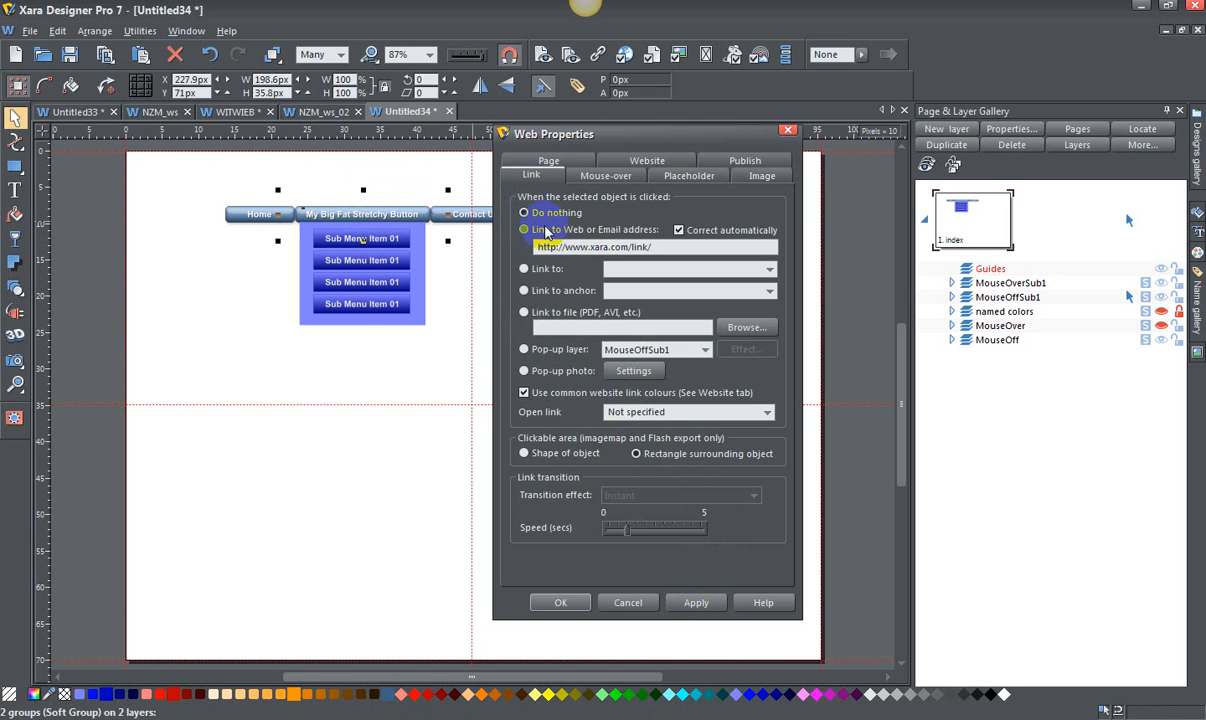
pyautogui.click(527, 231)
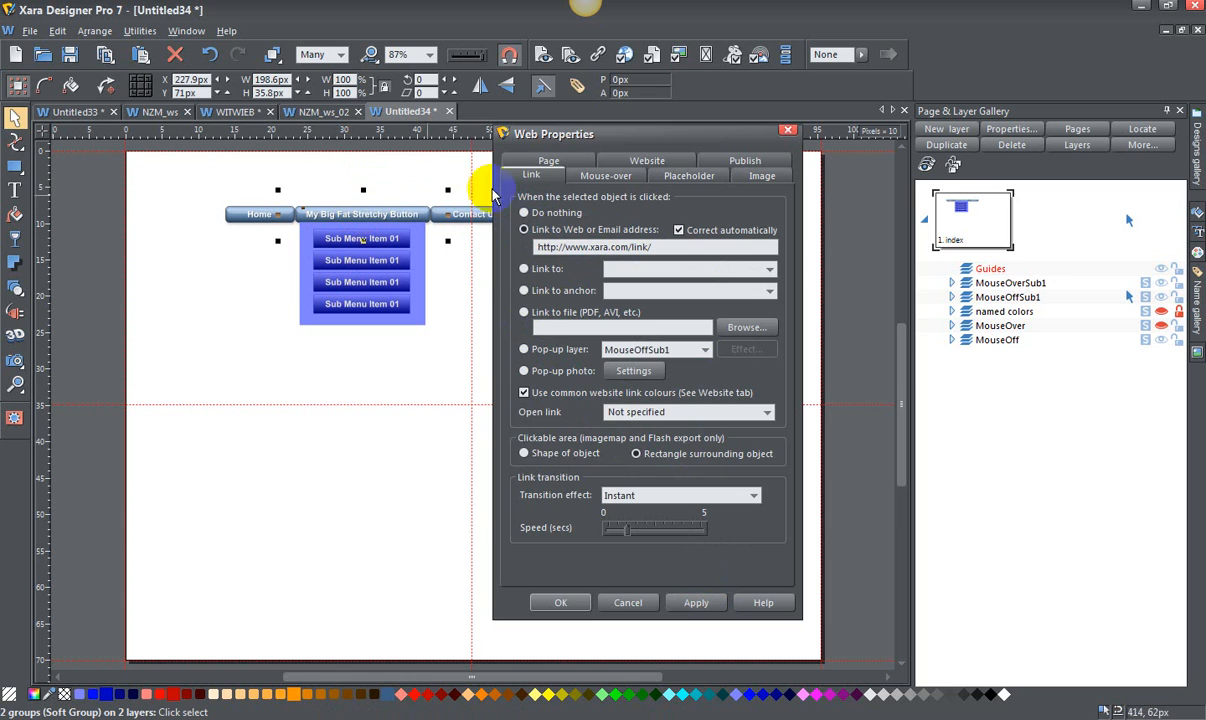
# Set My Big Fat Stretchy Button to show the popup layer MouseOffSub1 on mouse-over and apply the web properties.
pyautogui.click(608, 176)
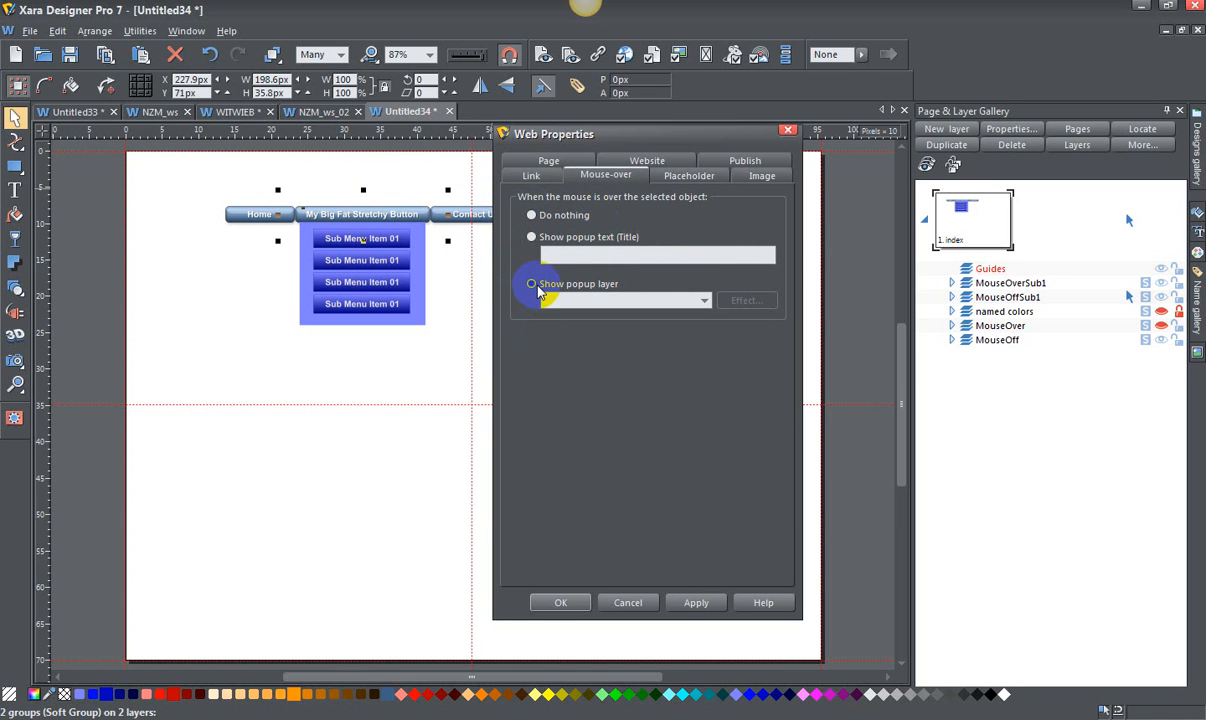
pyautogui.click(532, 284)
pyautogui.click(704, 300)
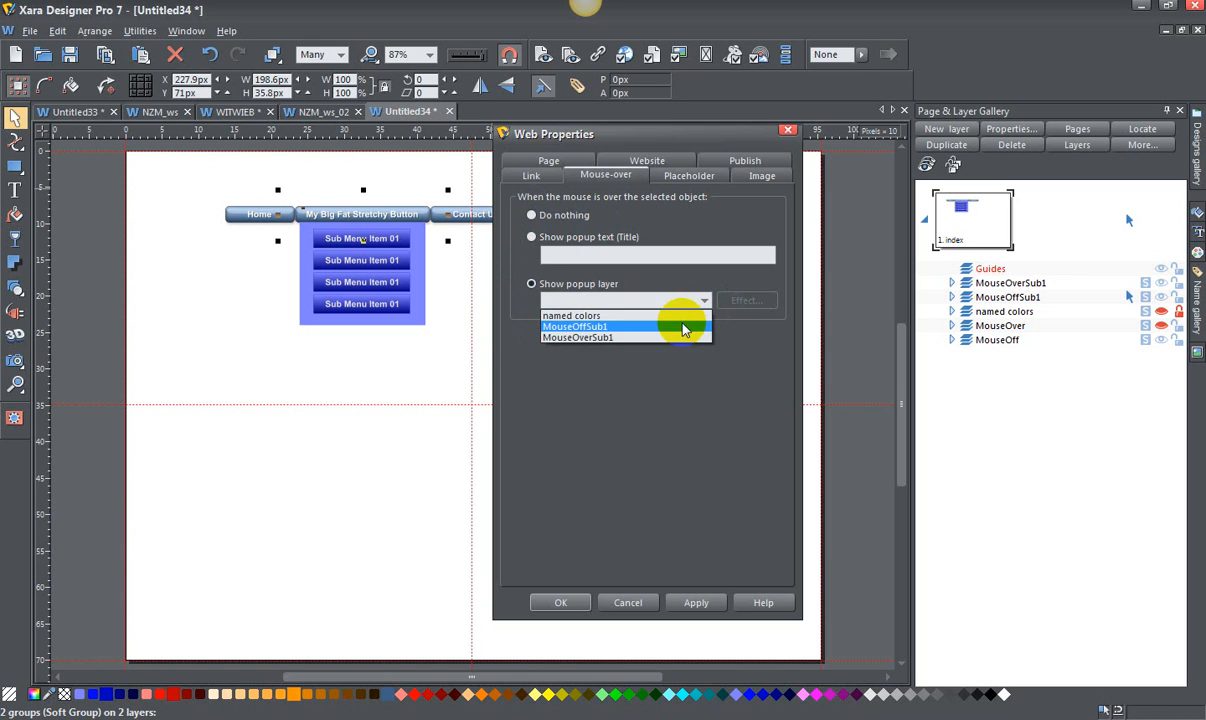
pyautogui.click(685, 328)
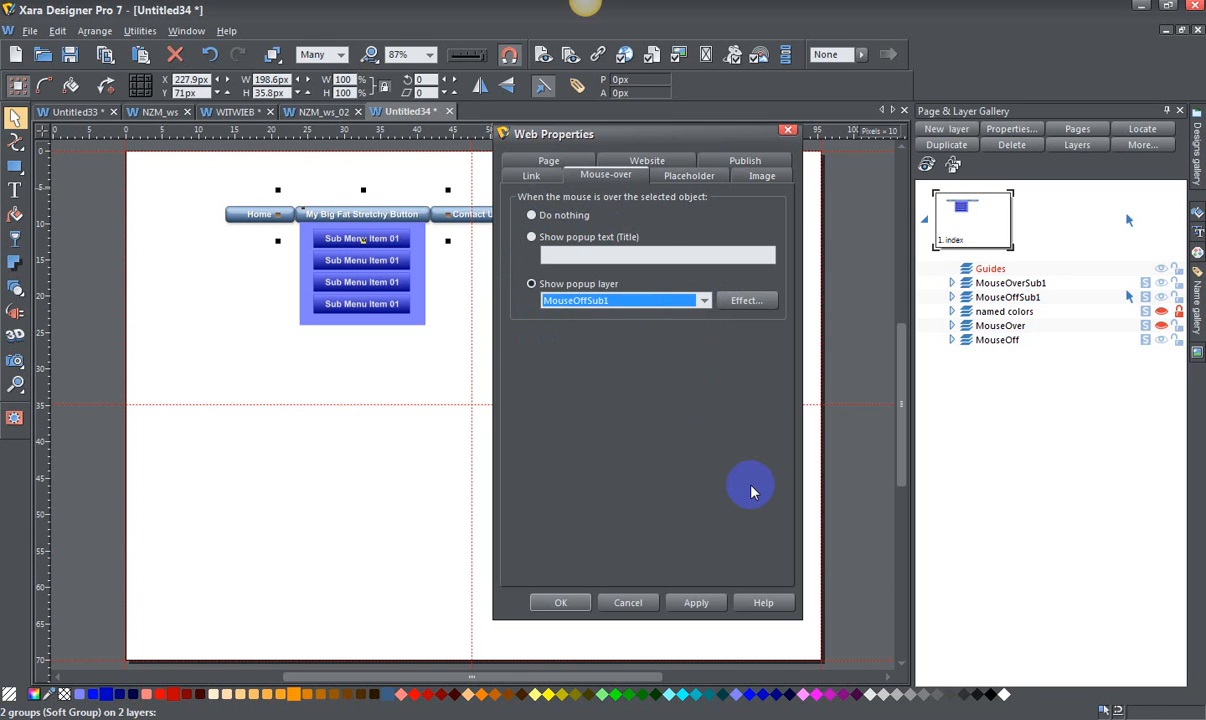
pyautogui.click(710, 603)
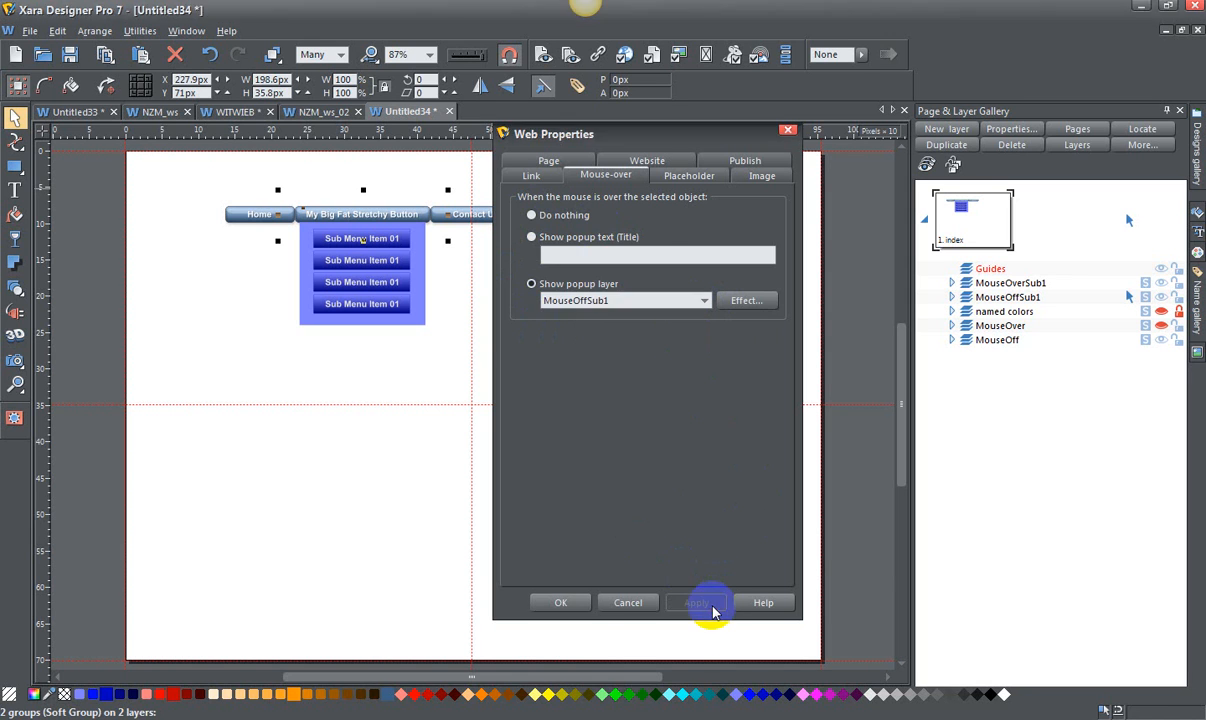
pyautogui.click(562, 603)
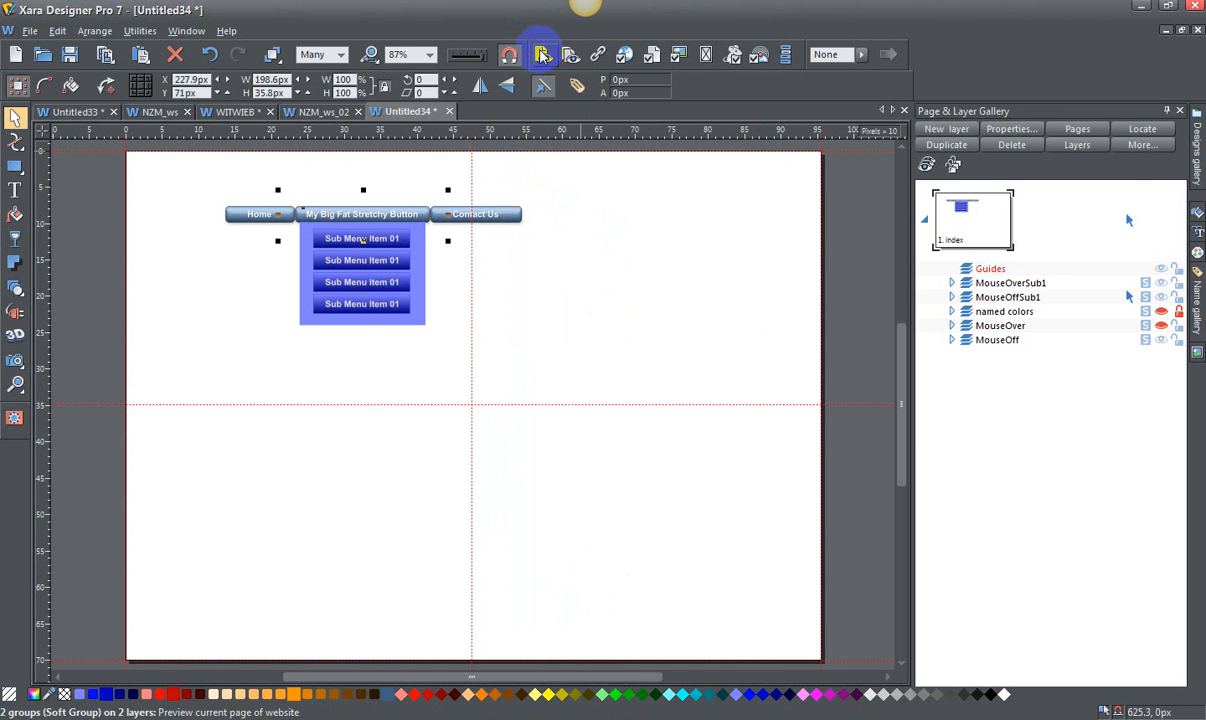
# Preview the website and check the drop-down submenu under My Big Fat Stretchy Button.
pyautogui.click(541, 55)
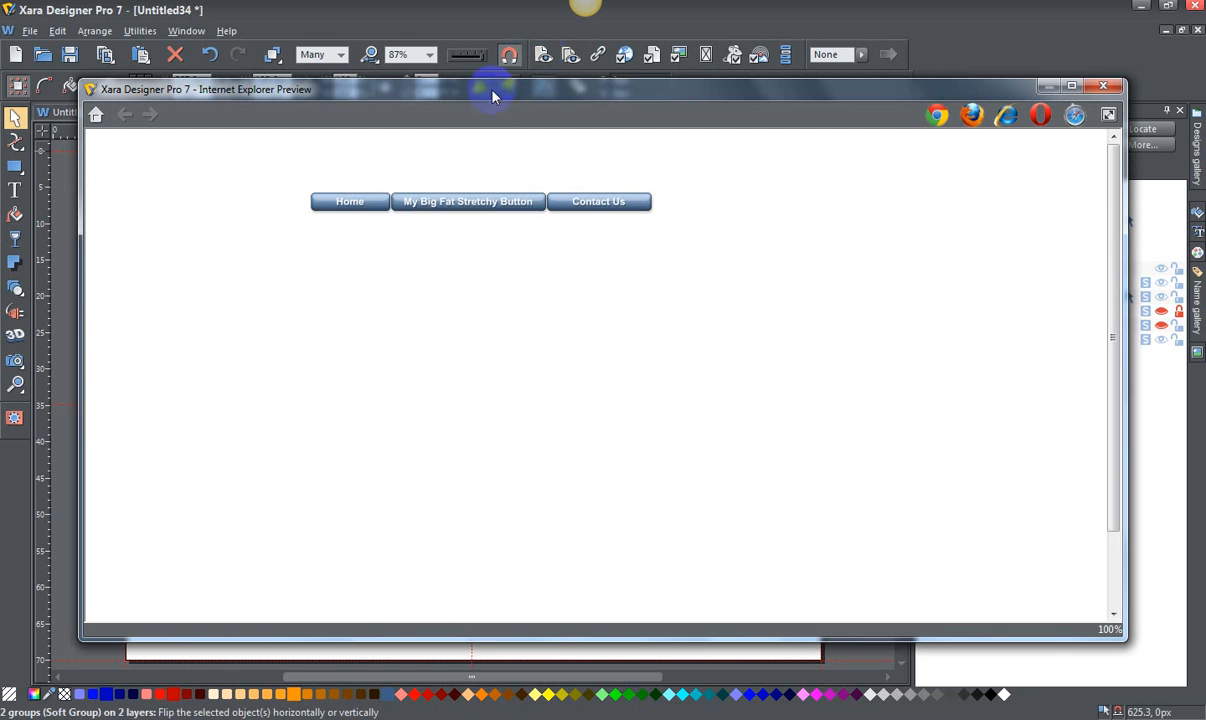
pyautogui.moveTo(487, 204)
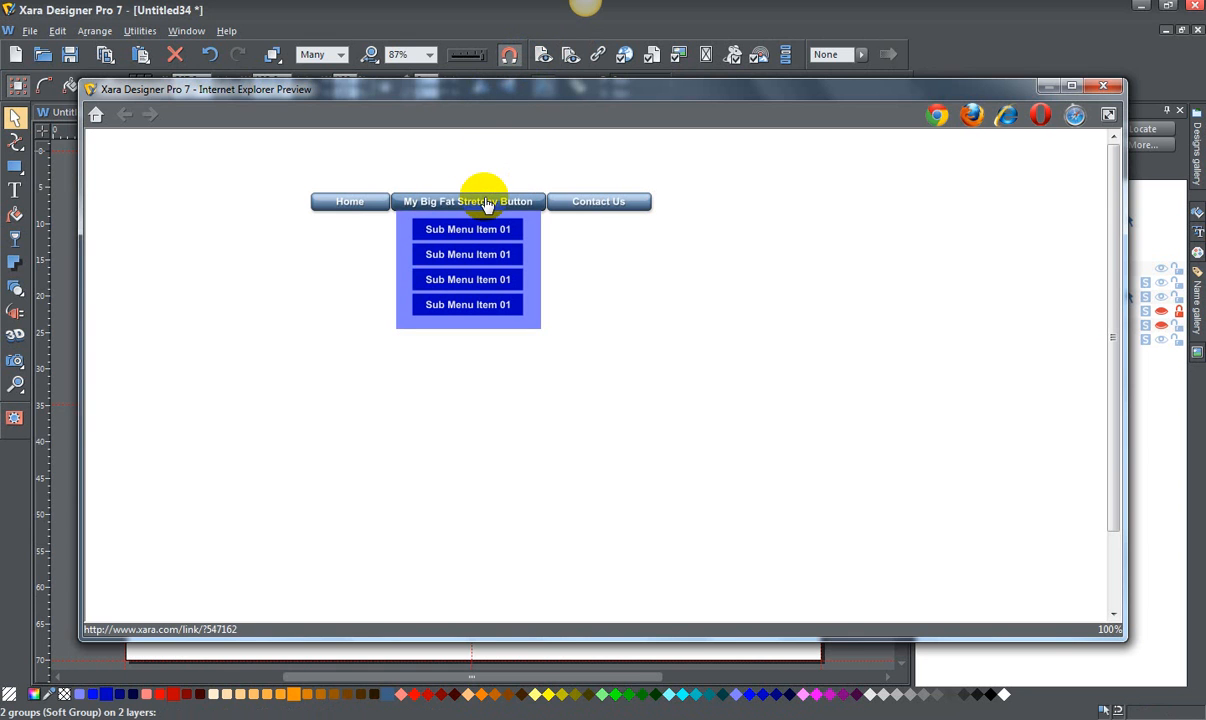